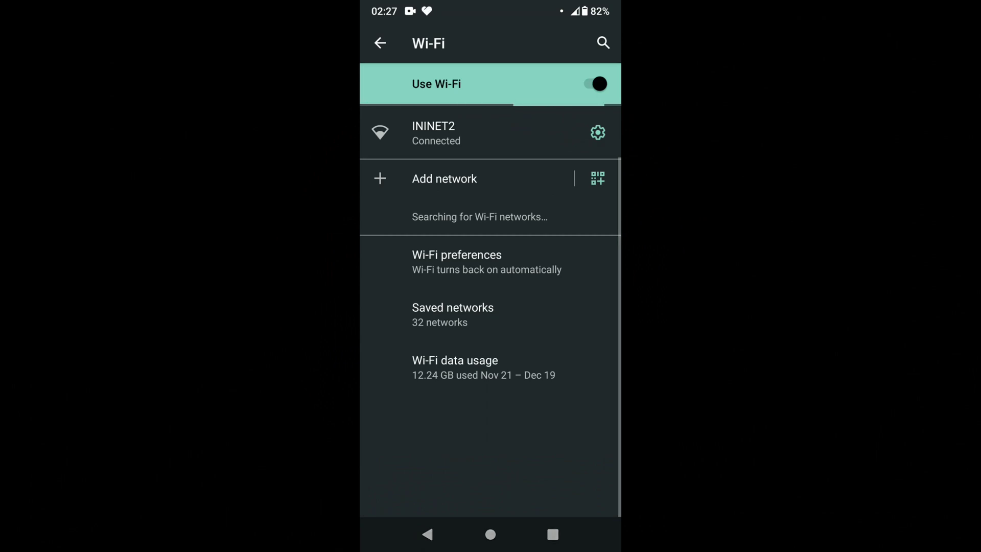
Step: Join the phone to the tasmota-BC48BD-2237 hotspot and open its 192.168.4.1 sign-in page
left_click(435, 133)
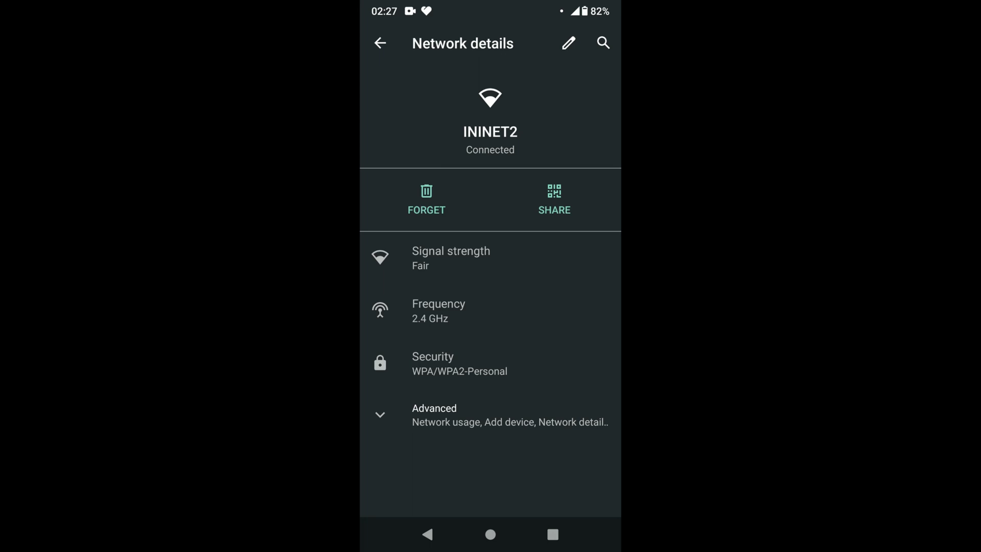
left_click(380, 43)
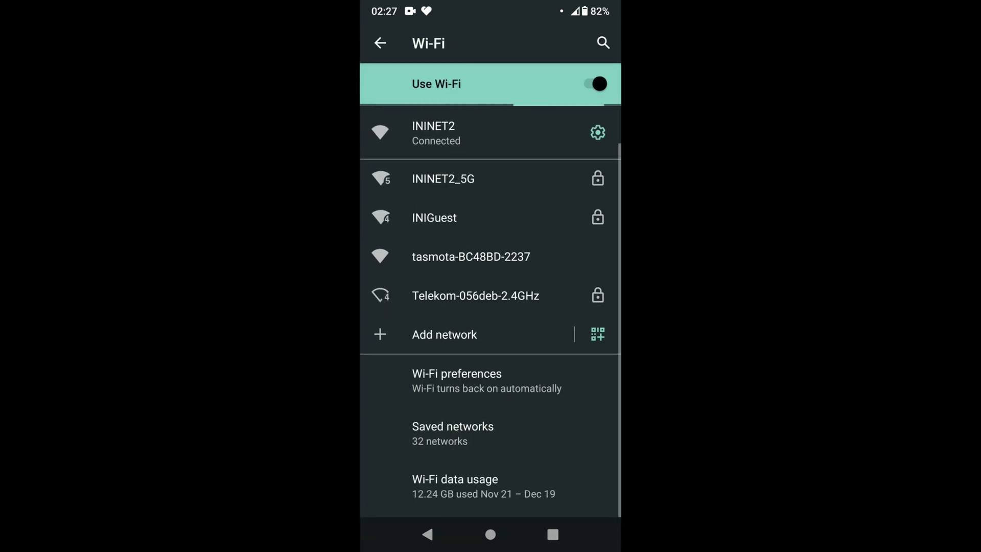
left_click(471, 257)
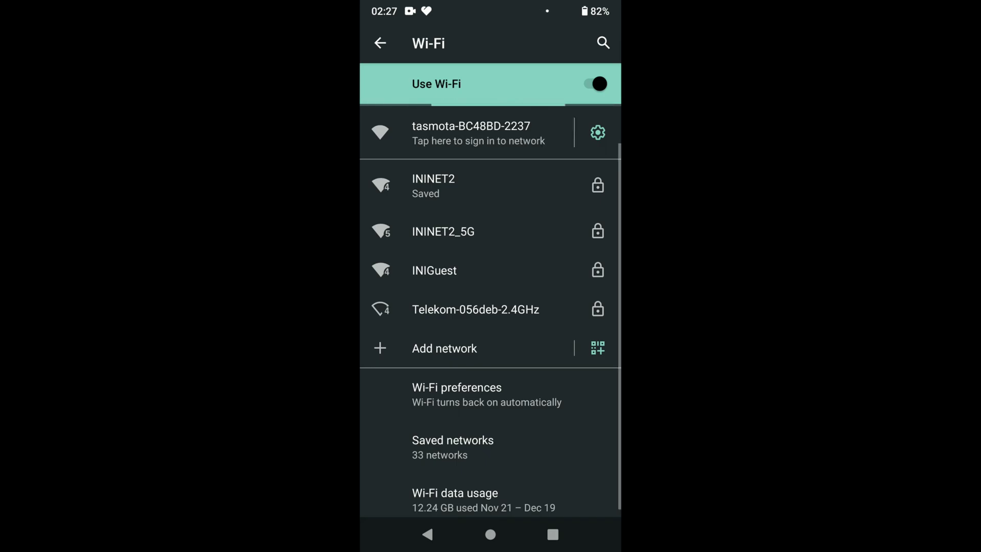
left_click(476, 133)
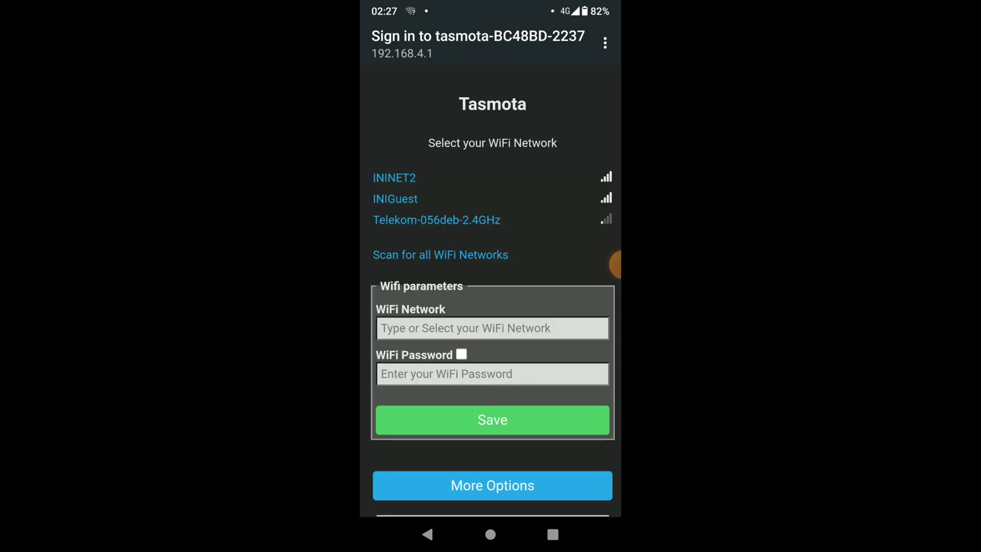
Step: Set the bulb's Wi-Fi network to ININET2, enter the Wi-Fi password, and save
left_click(394, 178)
left_click(493, 374)
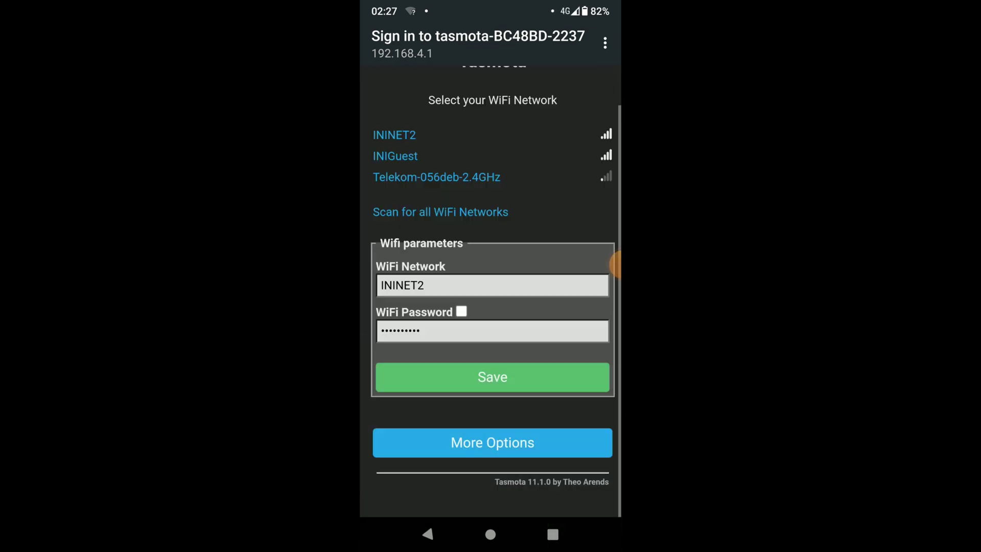
left_click(492, 420)
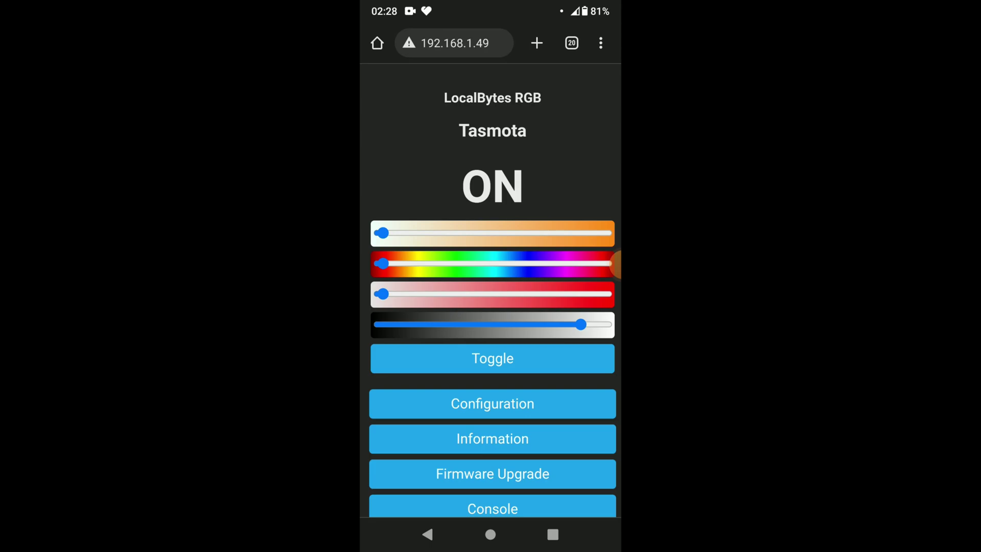
Step: Toggle the bulb off, then bring up its 192.168.1.49 page in desktop Chrome
left_click(492, 359)
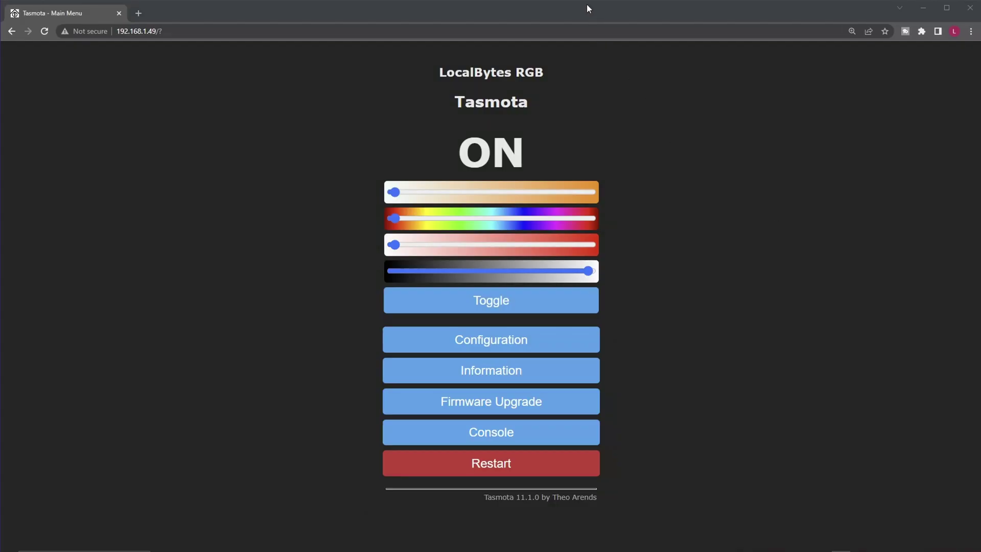
left_click(588, 9)
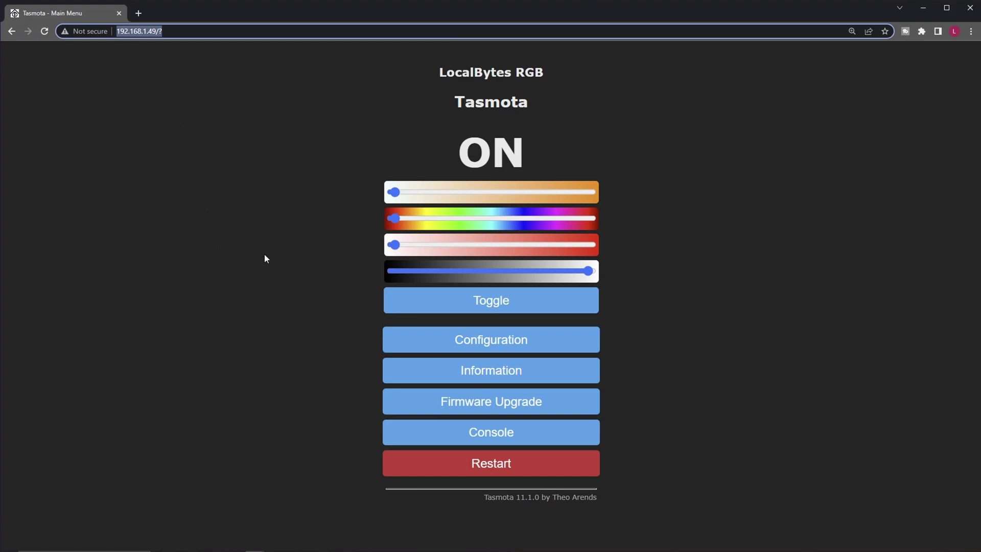
Step: Run PWMFREQUENCY in the Tasmota console and highlight the returned value 100
left_click(537, 436)
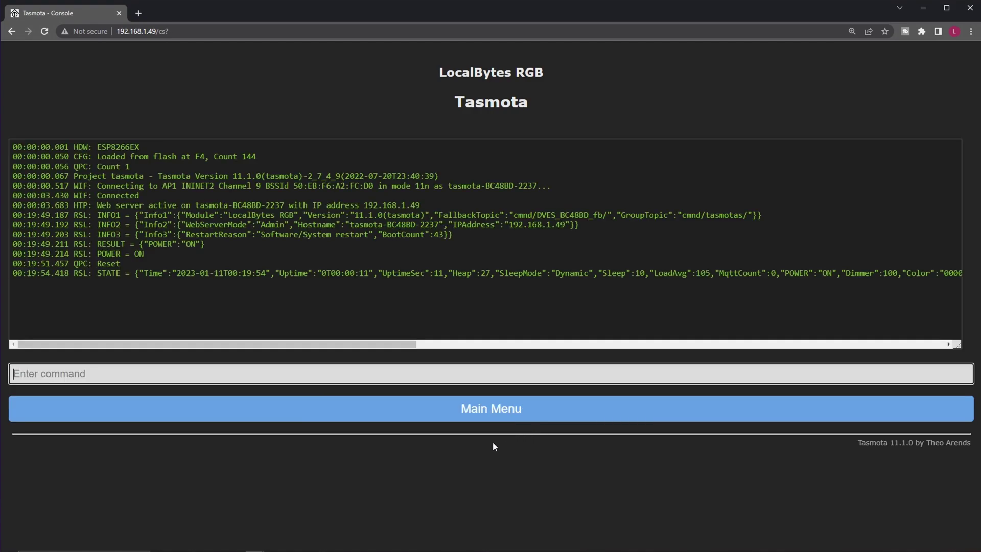
left_click(168, 374)
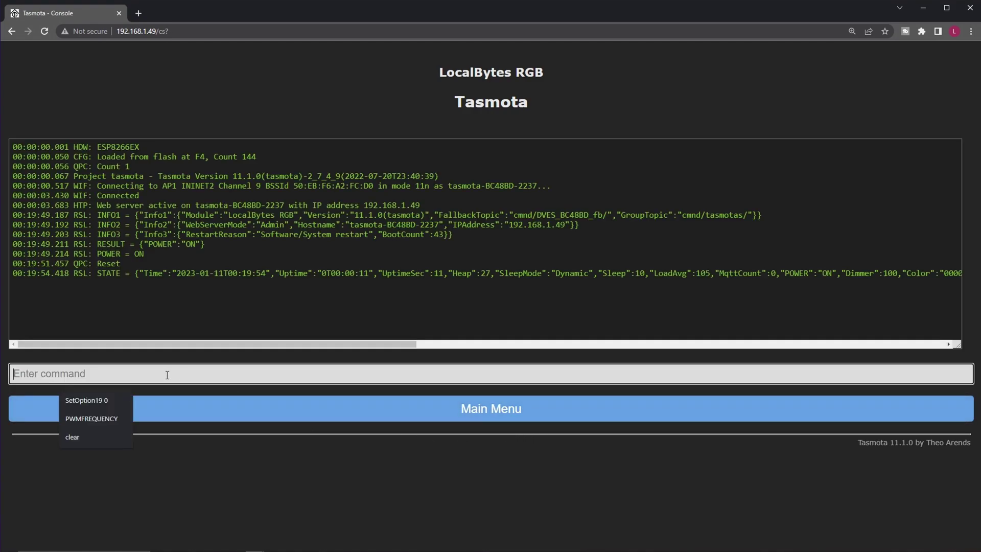
left_click(96, 419)
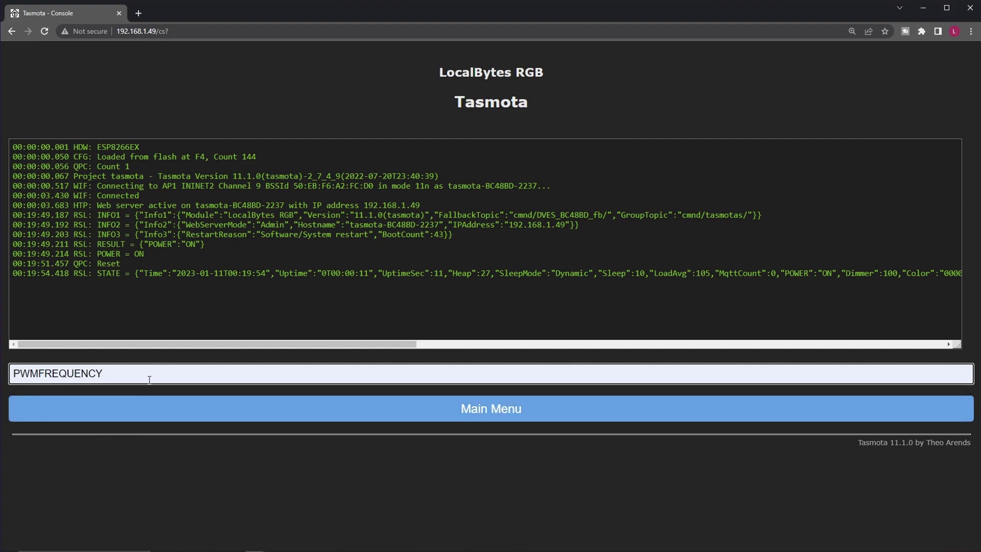
key("Return")
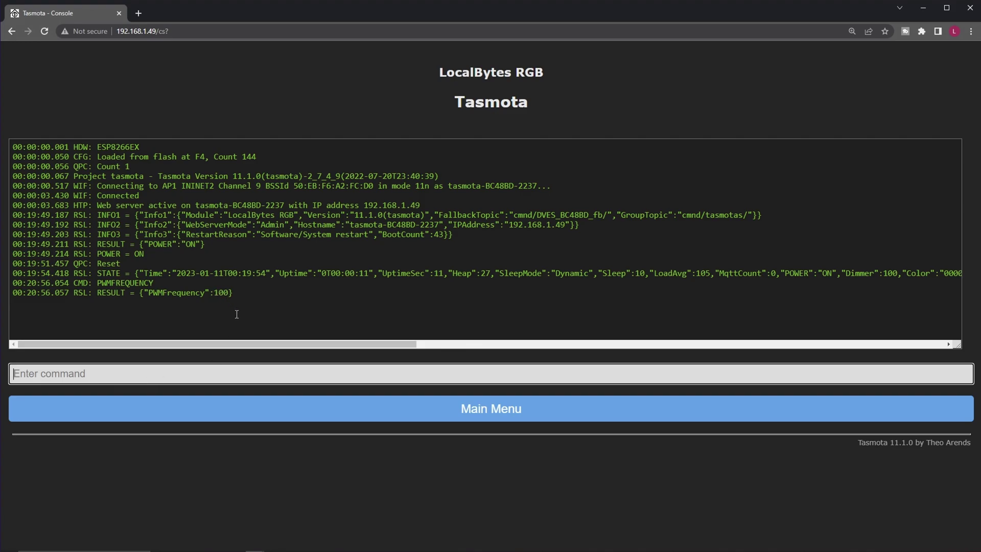
double_click(220, 293)
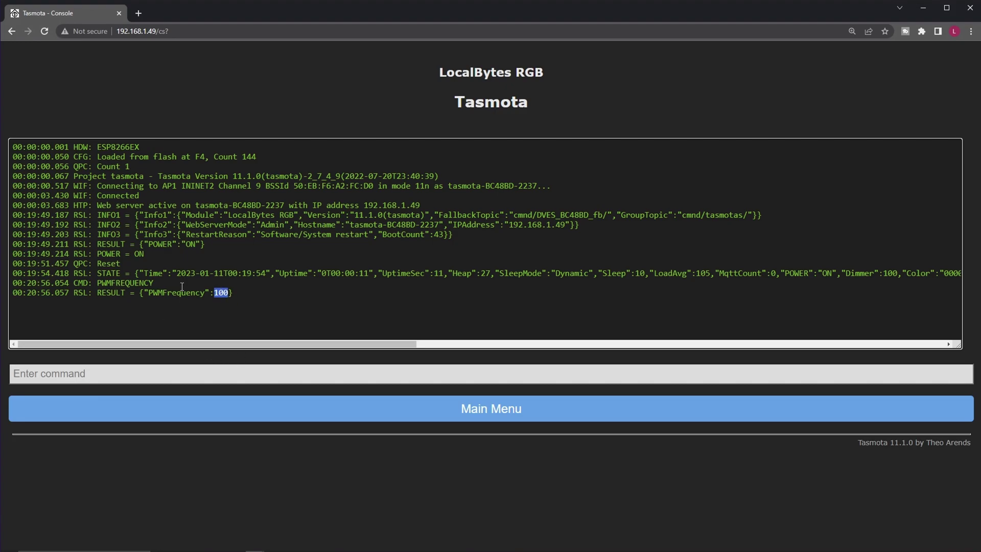
Step: Recall the PWMFREQUENCY command in the console and begin typing the new value 1
left_click(169, 381)
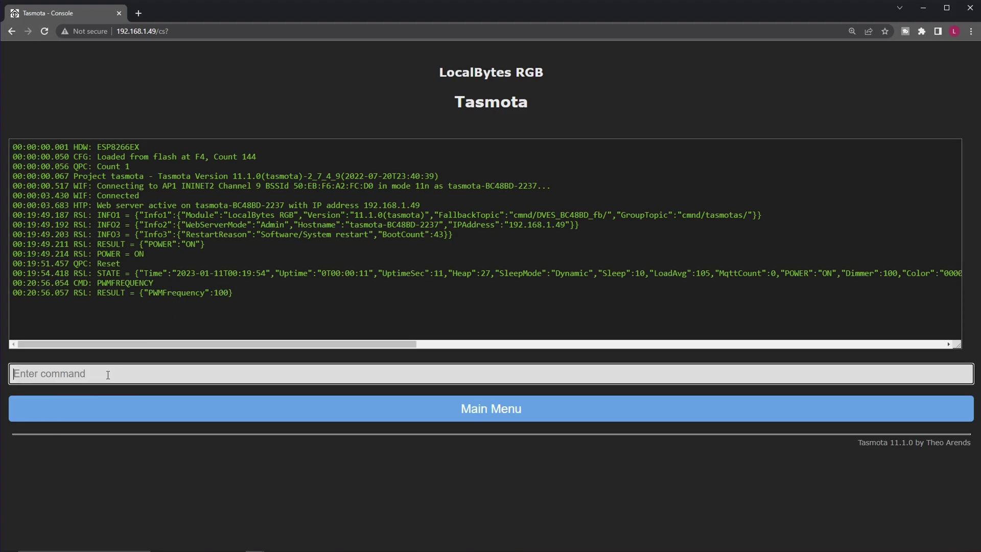
key("Up")
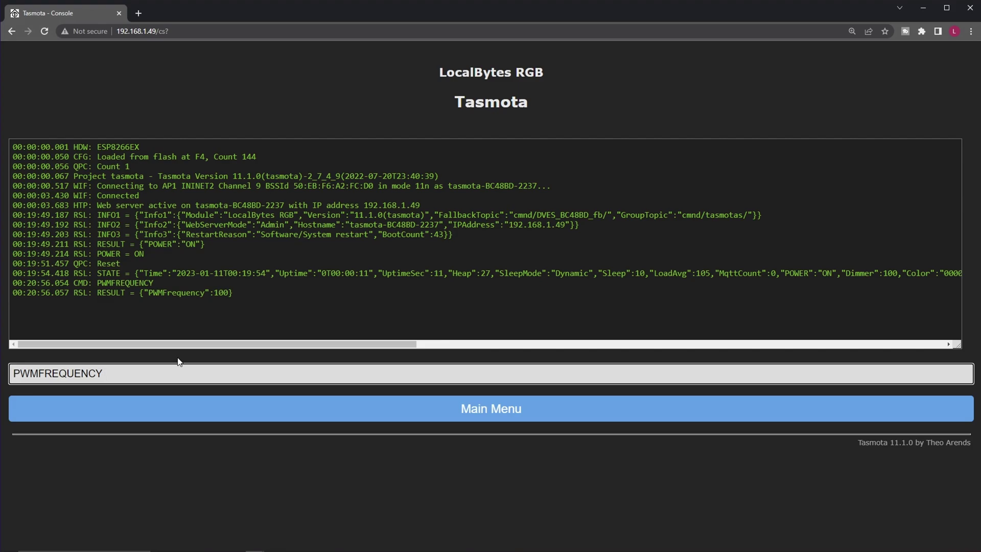
type("1")
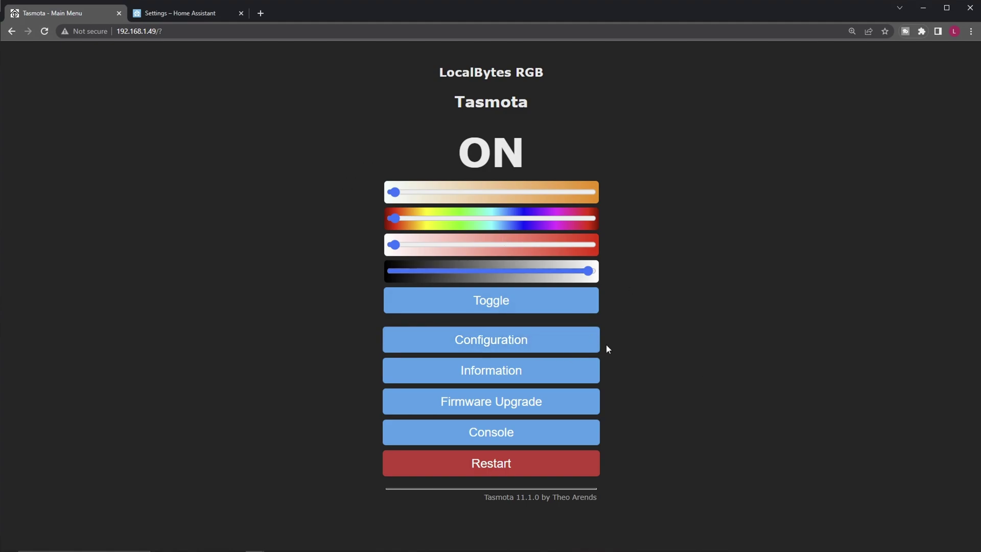
Step: On Configure MQTT, set host 192.168.1.4 and replace the MQTT user and password
left_click(453, 343)
left_click(488, 207)
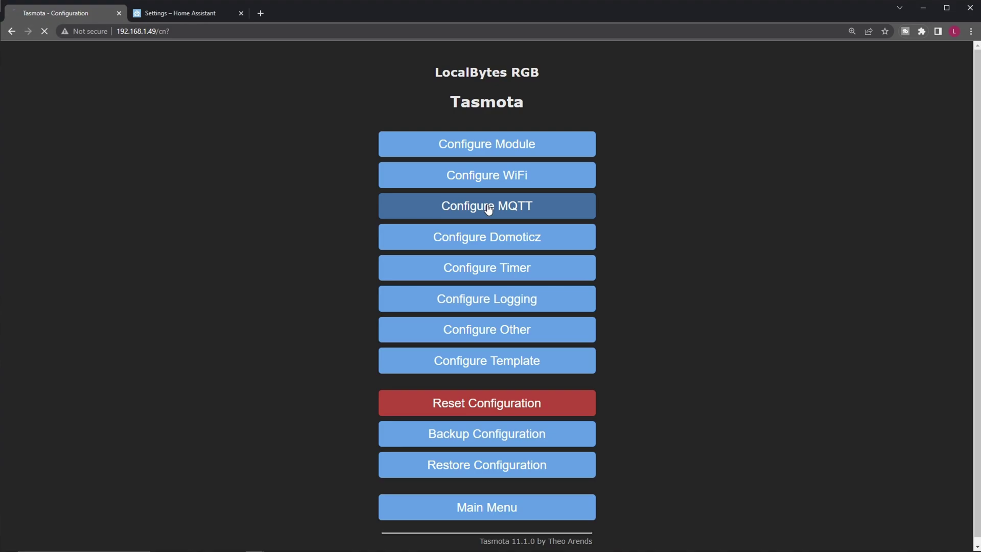
left_click(449, 167)
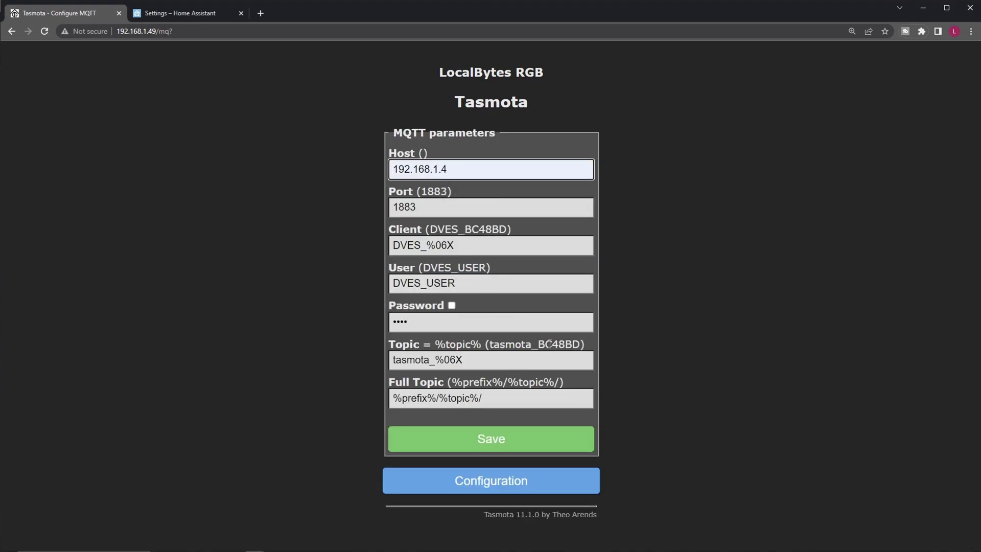
left_click(481, 290)
key("ctrl+a")
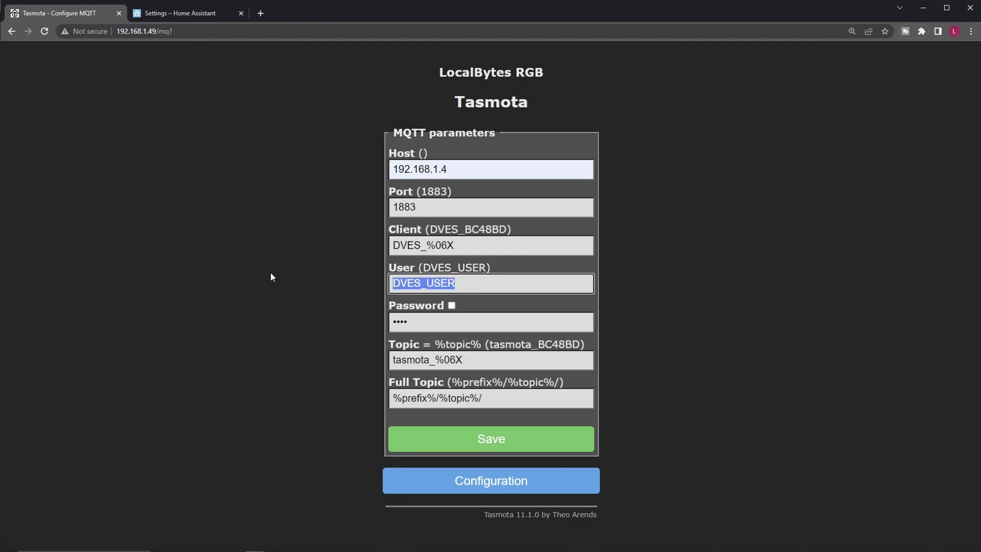
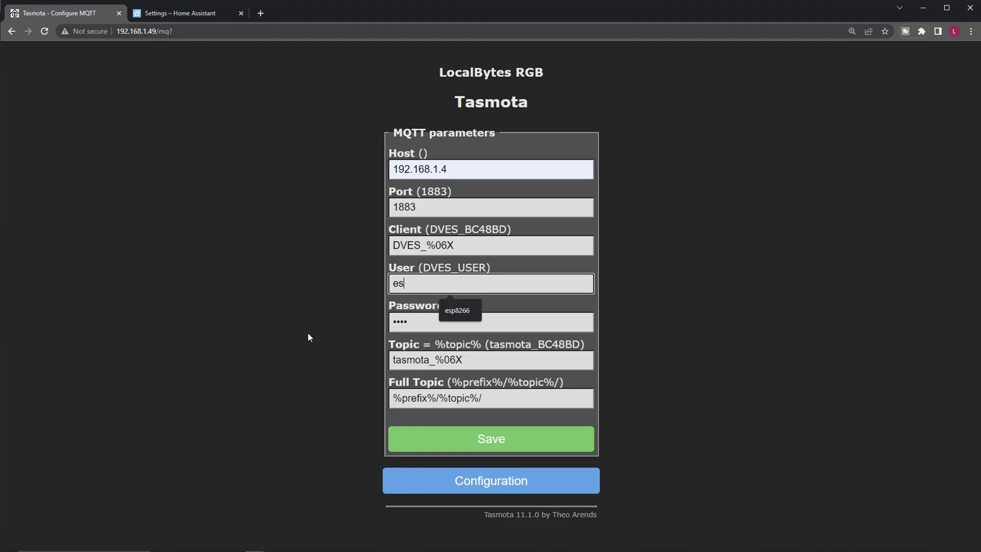
left_click(438, 322)
left_click(437, 323)
key("ctrl+a")
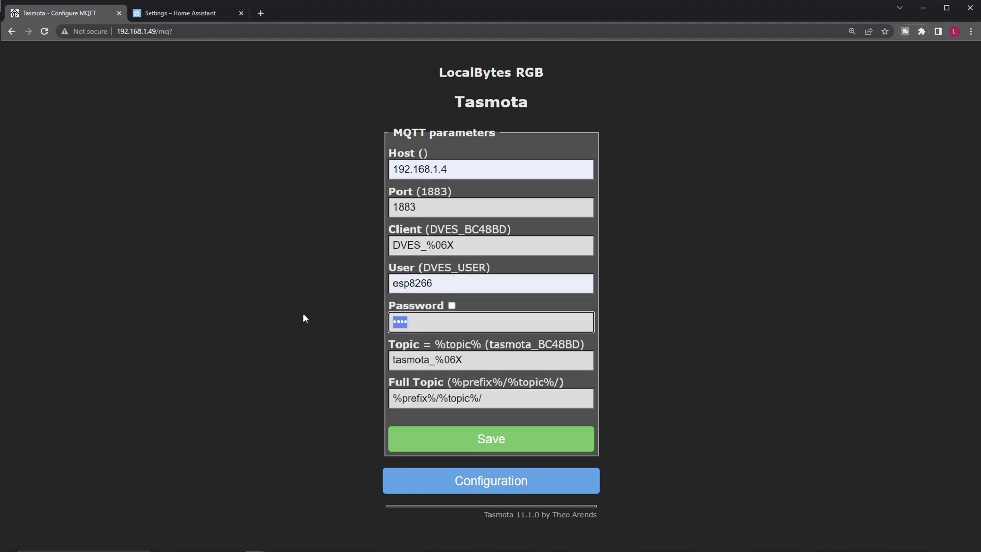
Step: Save the MQTT settings to restart the bulb, then go to Home Assistant's Integrations page
left_click(492, 438)
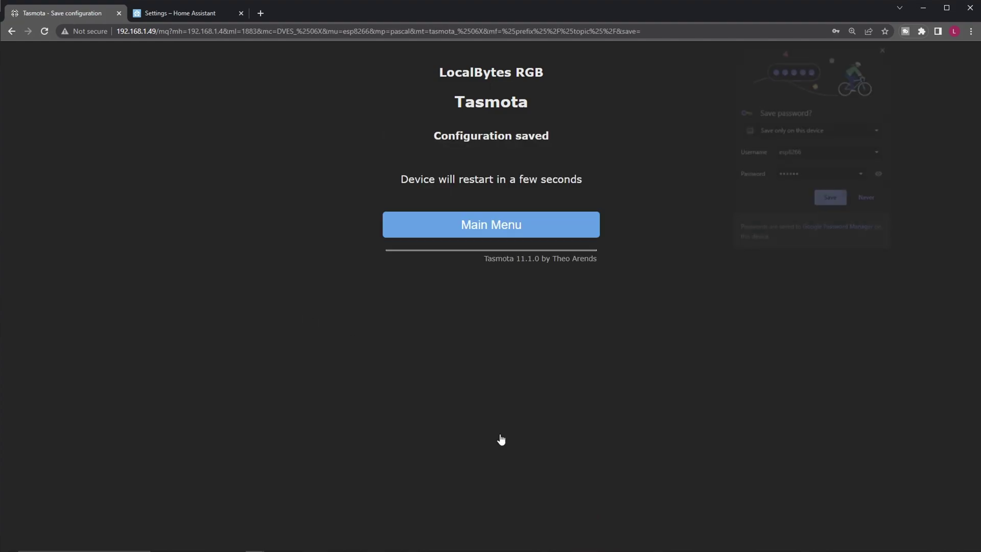
left_click(885, 46)
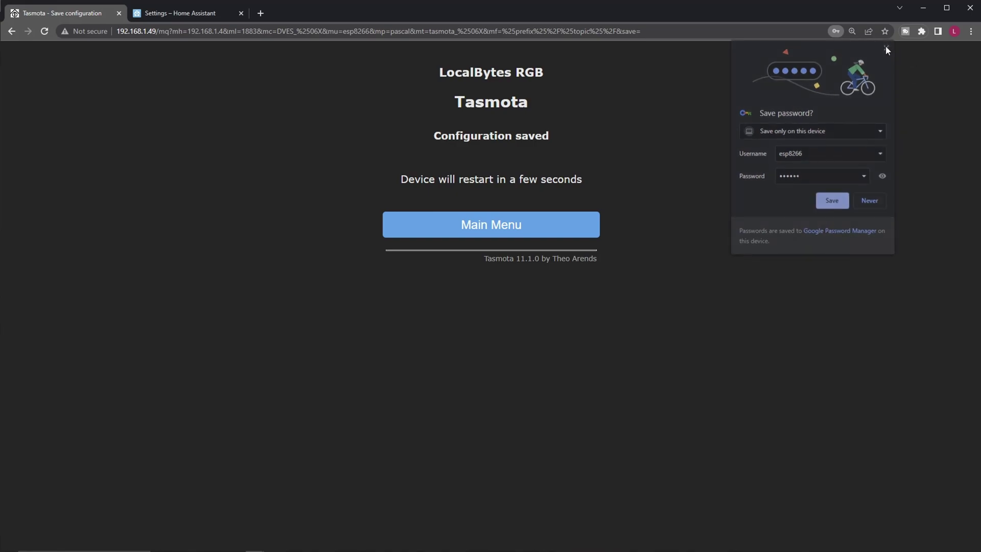
left_click(486, 235)
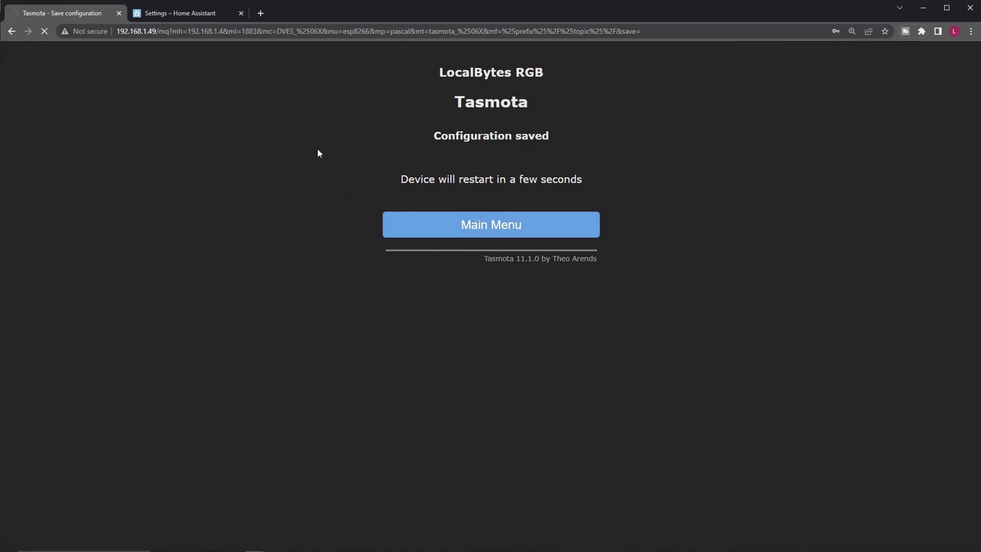
left_click(168, 14)
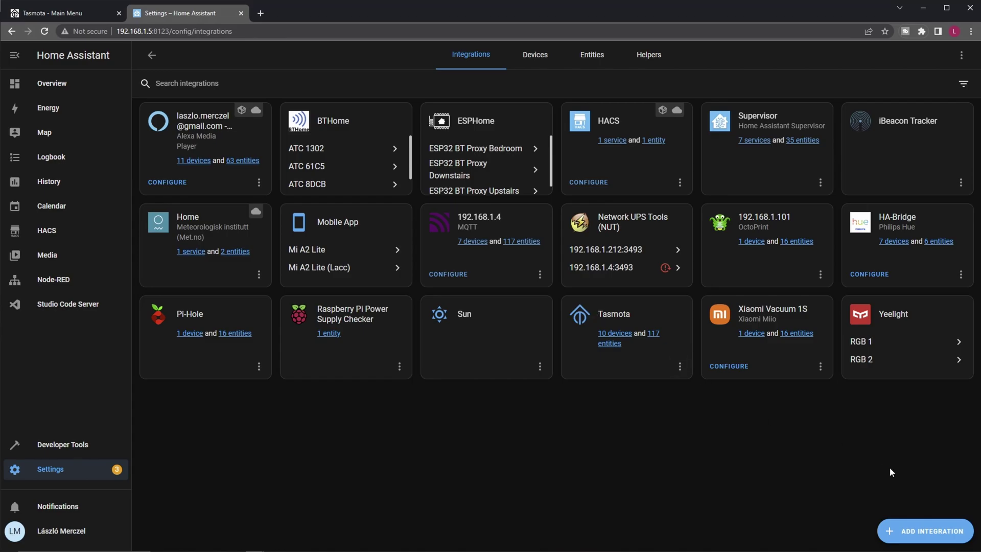
Step: Search integrations for 'tas', view the Tasmota integration's 10 devices, then return to the bulb's tab
left_click(920, 531)
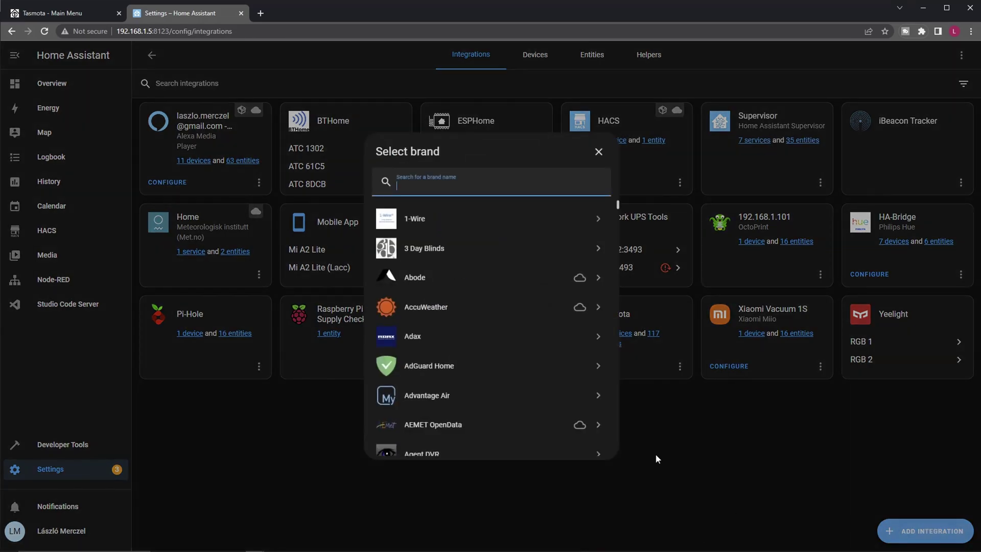
type("tas")
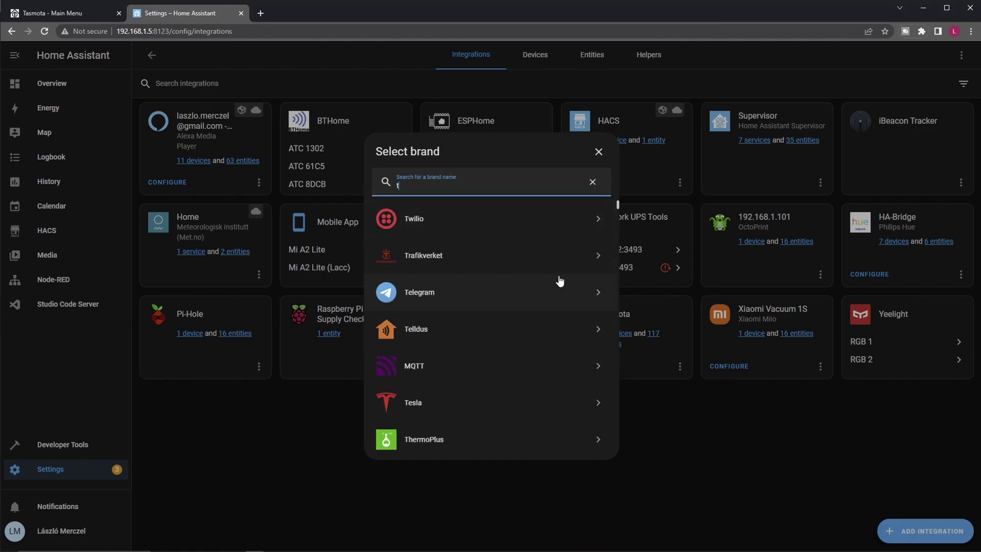
left_click(598, 152)
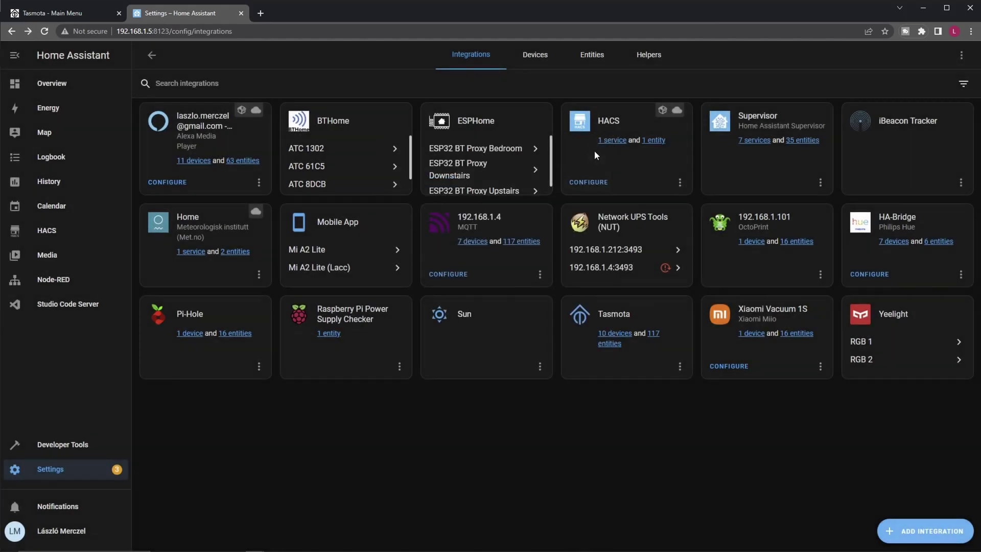
left_click(627, 334)
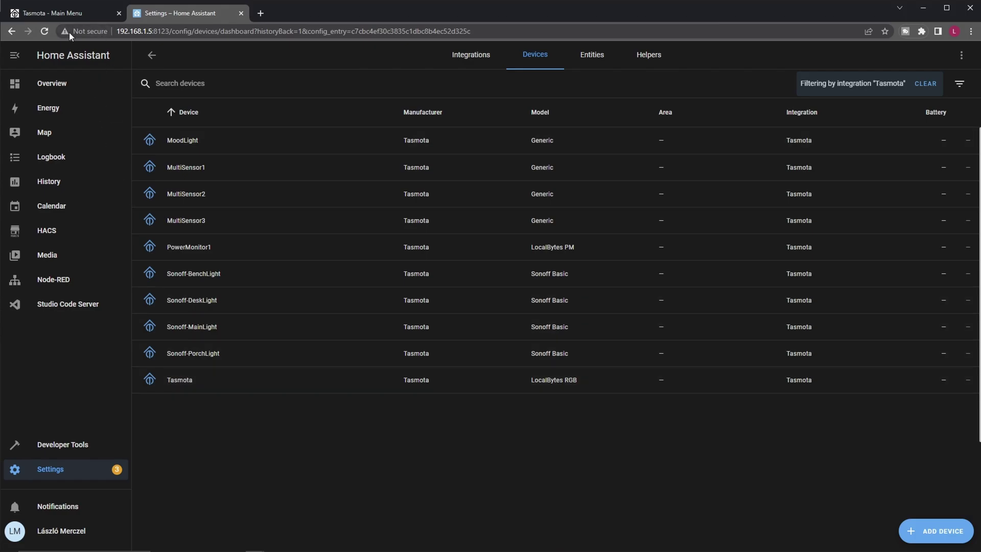
left_click(65, 14)
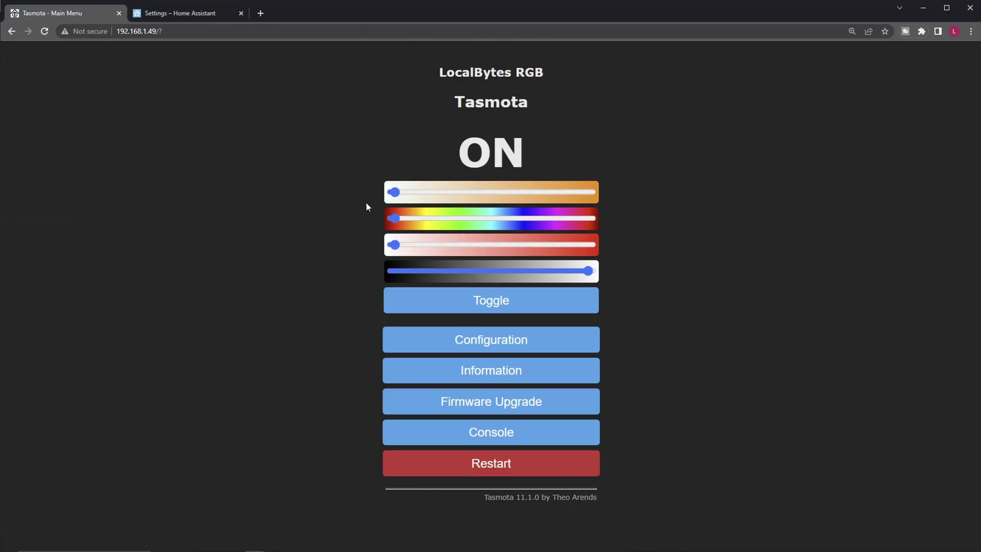
Step: Under Configure Other, set Device Name and Friendly Name 1 to LocalBytesRGB1 and save
left_click(492, 347)
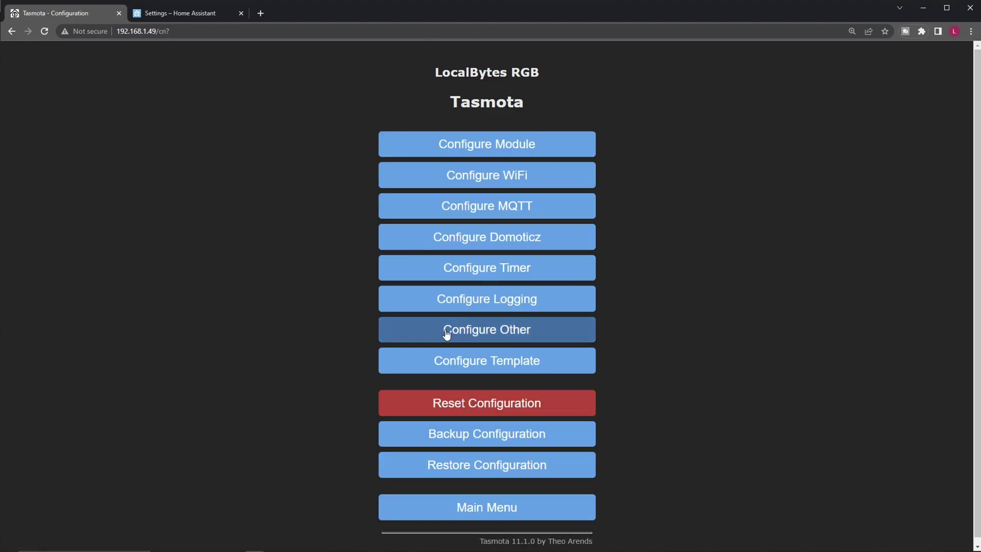
left_click(446, 334)
left_click_drag(472, 335, 215, 335)
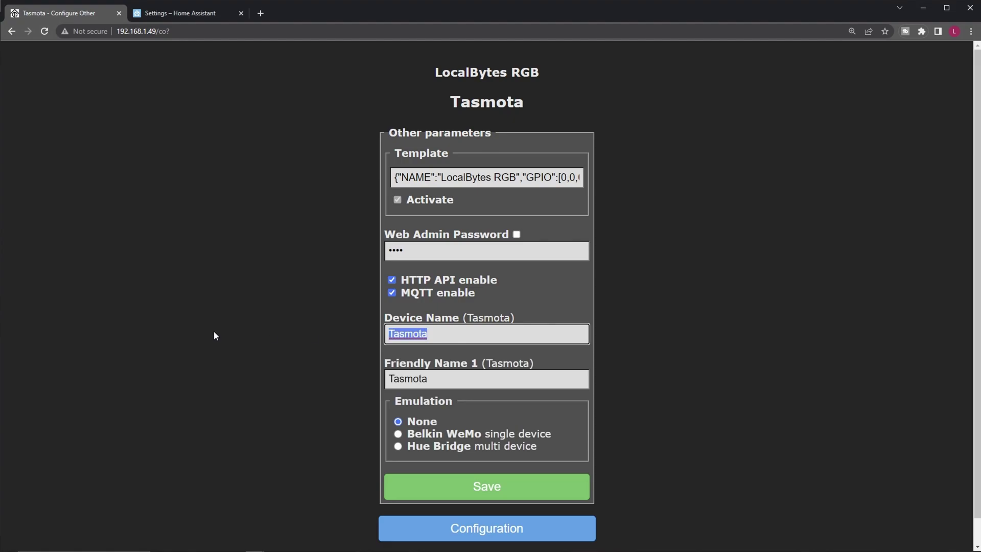
type("LocalBytesRGB1")
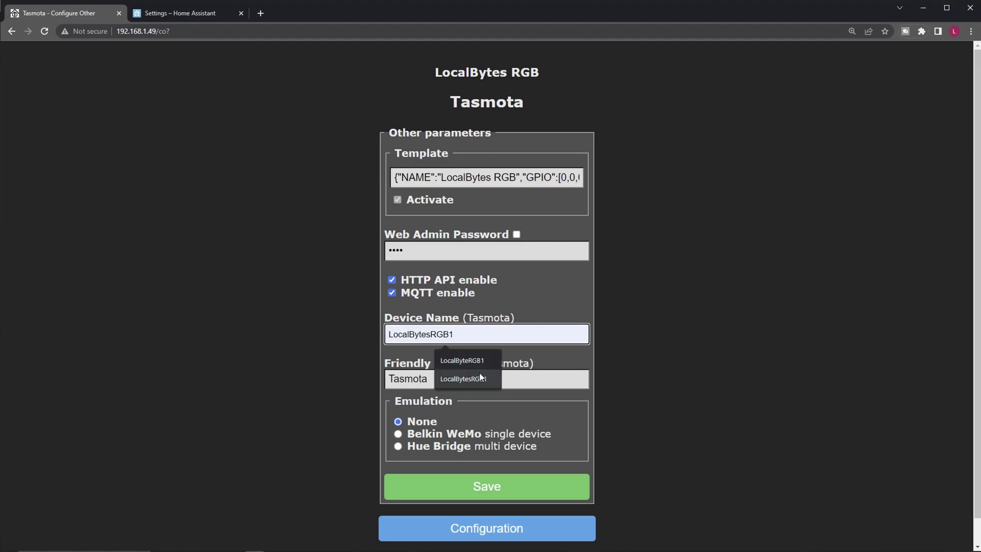
left_click(480, 378)
key("Tab")
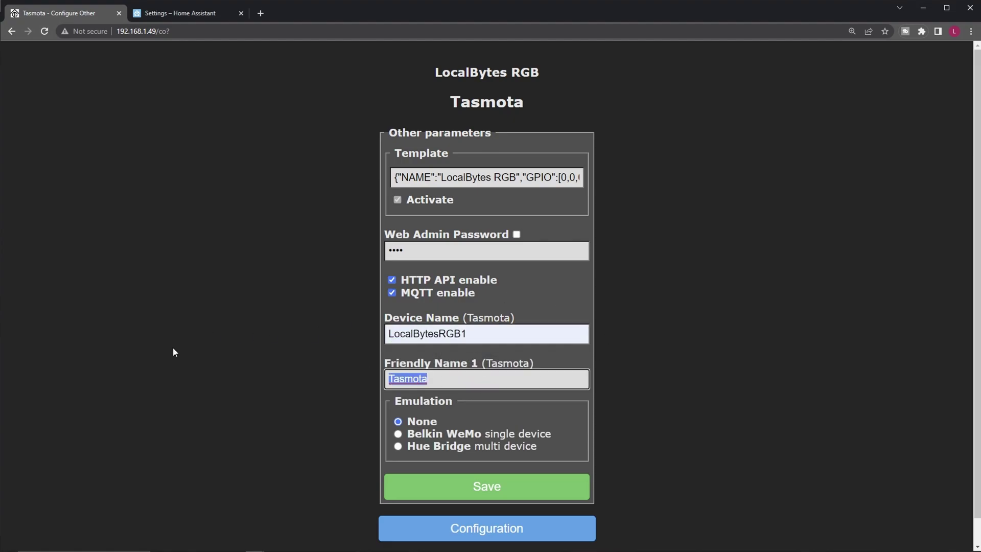
type("LocalBytesRGB1")
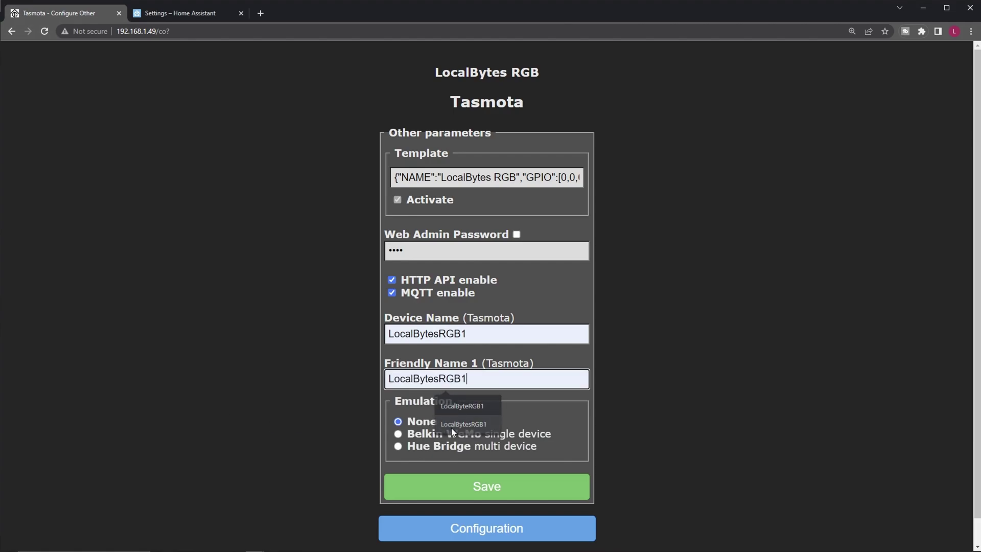
left_click(451, 427)
left_click(460, 486)
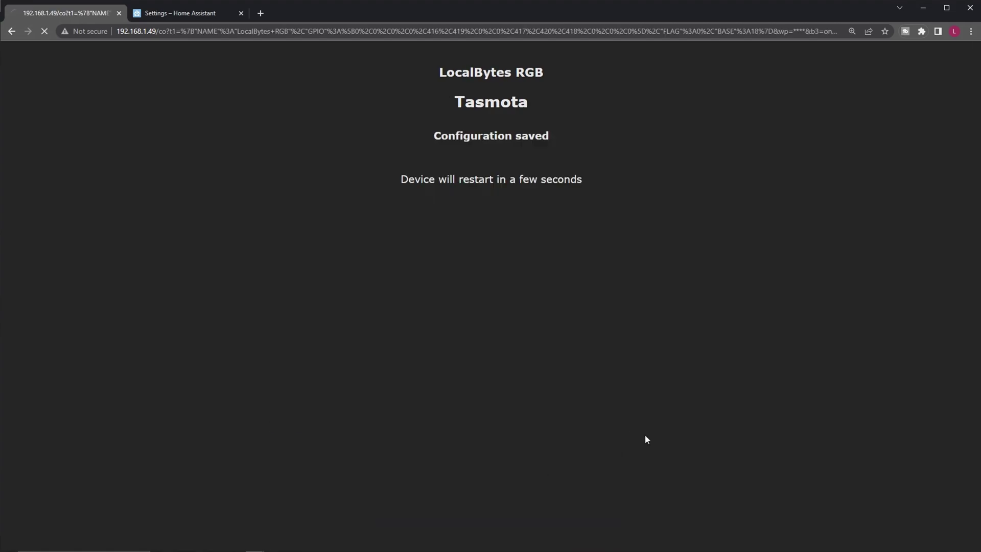
Step: Reload Home Assistant's Tasmota devices list and open the LocalBytesRGB1 device page
left_click(195, 12)
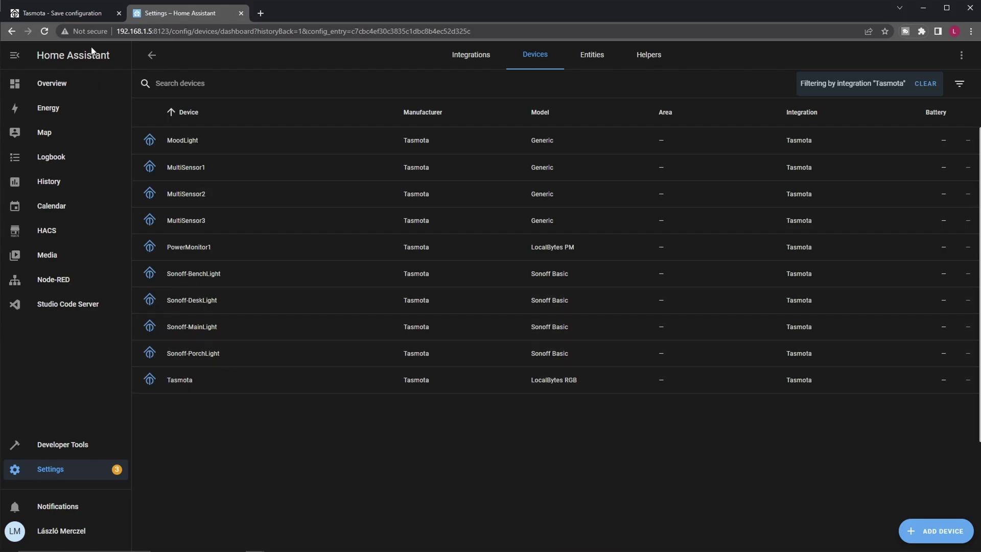
left_click(44, 31)
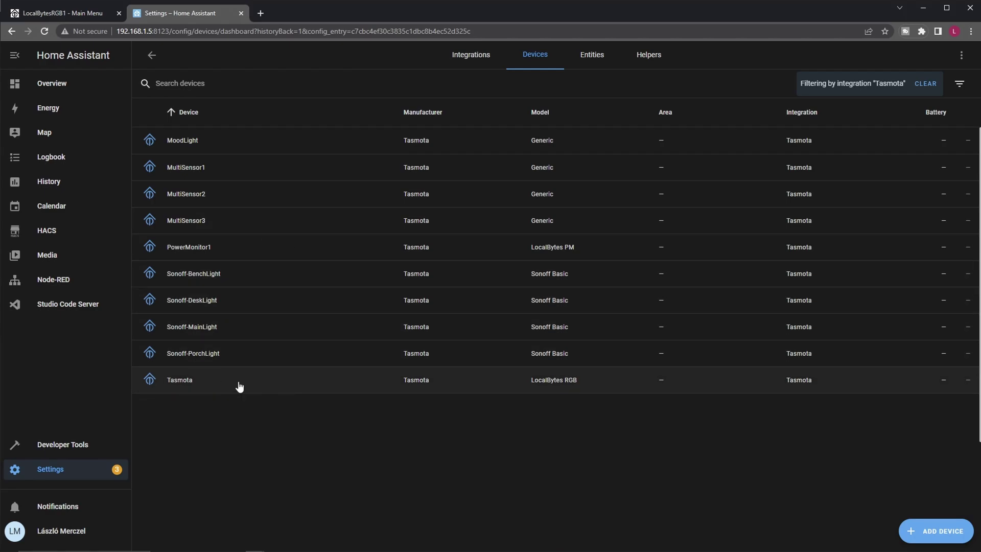
left_click(45, 31)
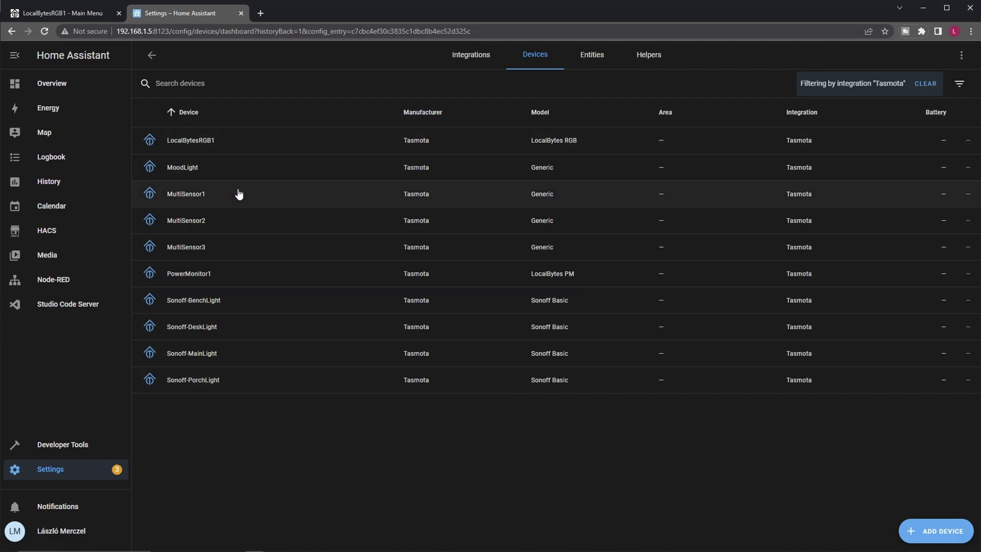
left_click(252, 144)
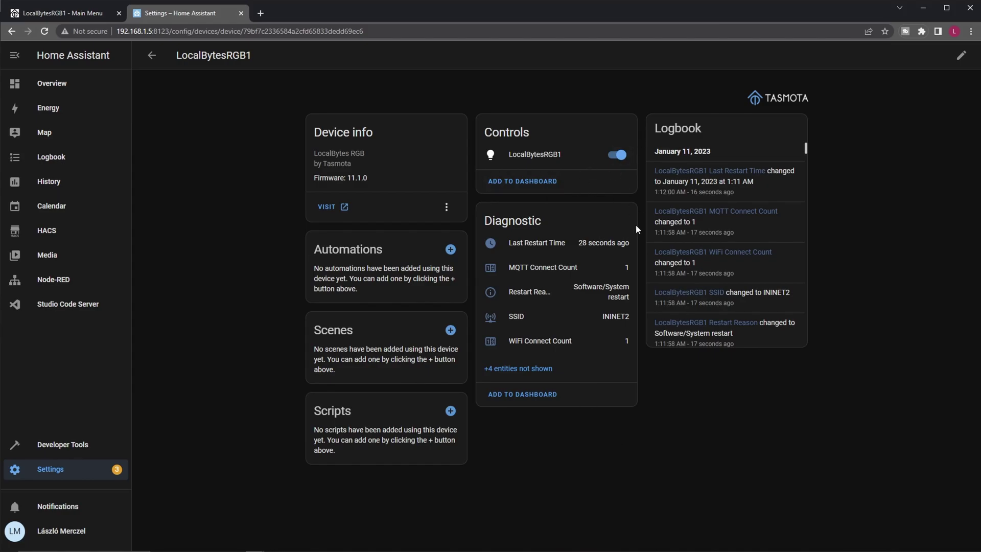
Step: Add the suggested LocalBytesRGB1 light card to the DEMO STUFF dashboard view
left_click(546, 183)
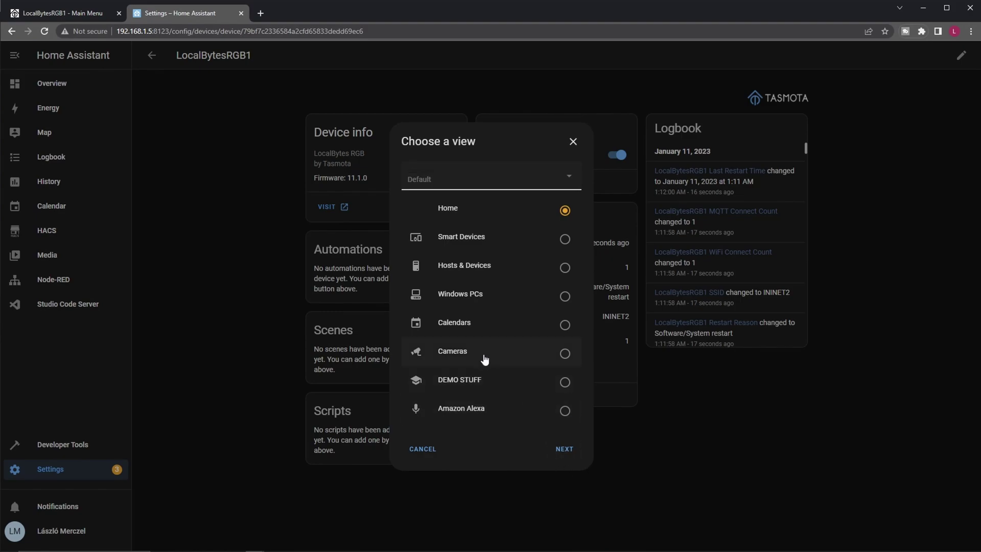
left_click(564, 384)
left_click(565, 451)
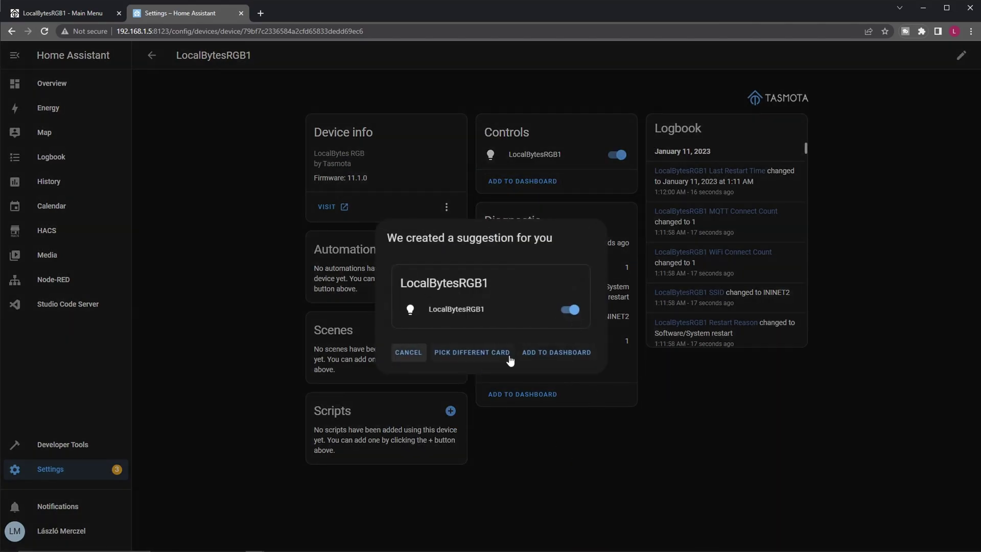
left_click(555, 355)
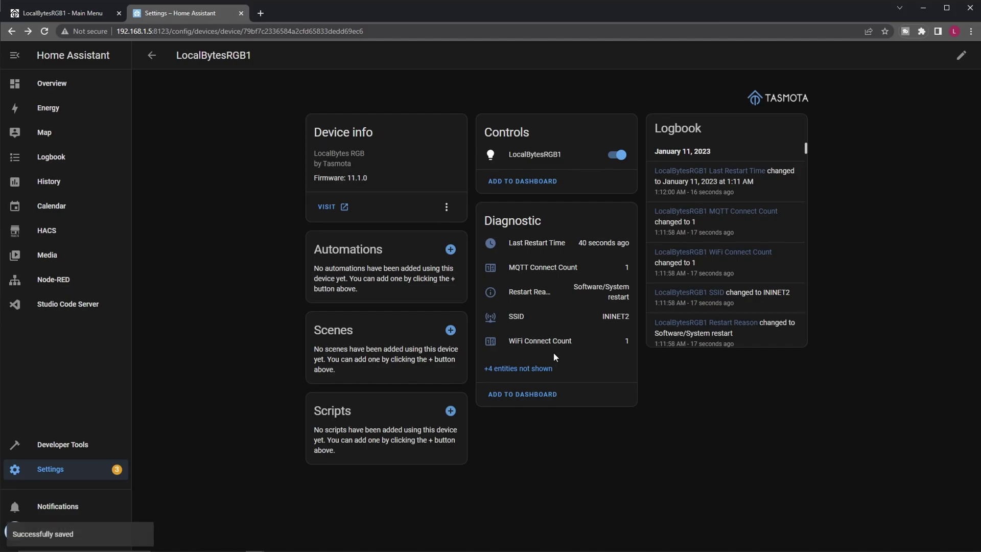
Step: Go to the Overview dashboard's DEMO STUFF view and open the LocalBytesRGB1 light's details
left_click(53, 87)
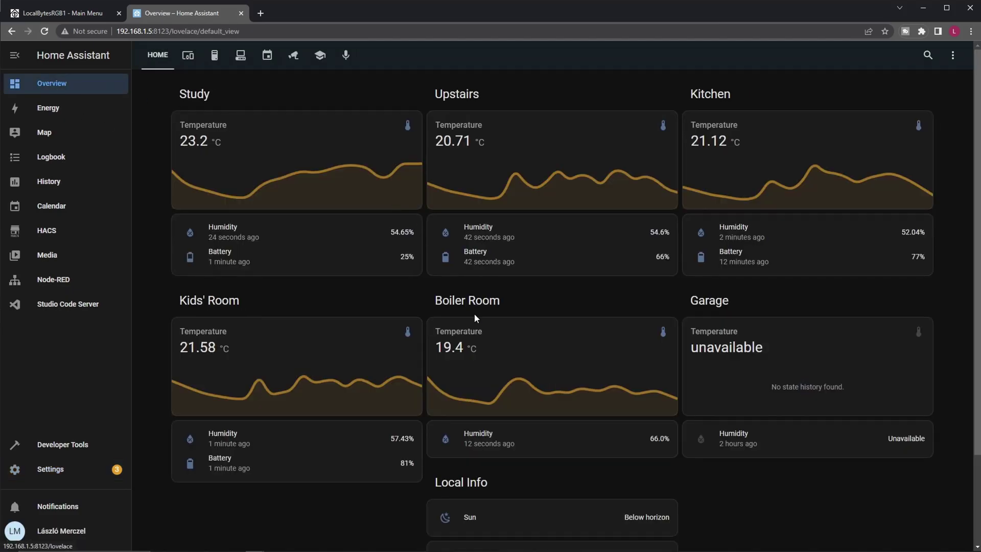
left_click(319, 56)
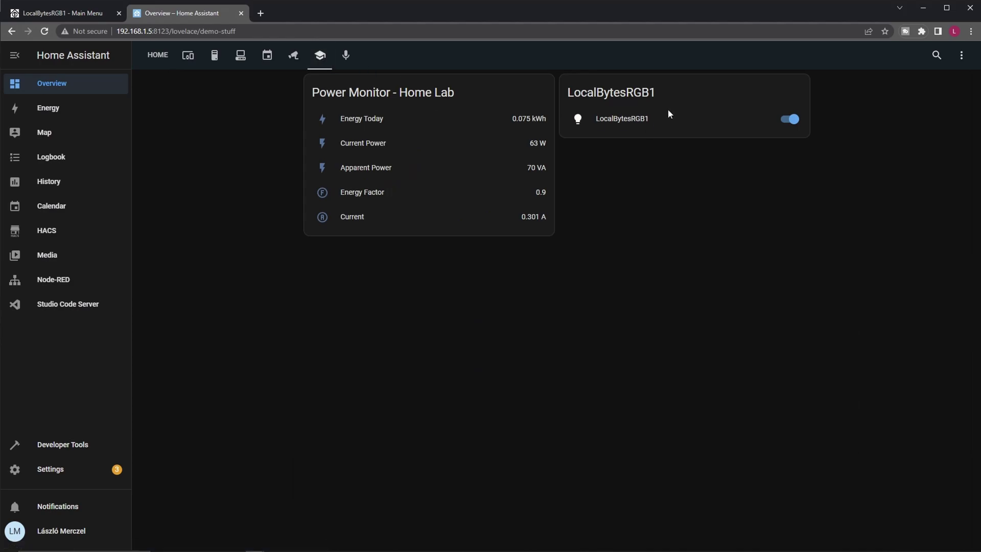
left_click(577, 119)
Step: View the light's Color wheel and Temperature settings, then close its details dialog
left_click(446, 224)
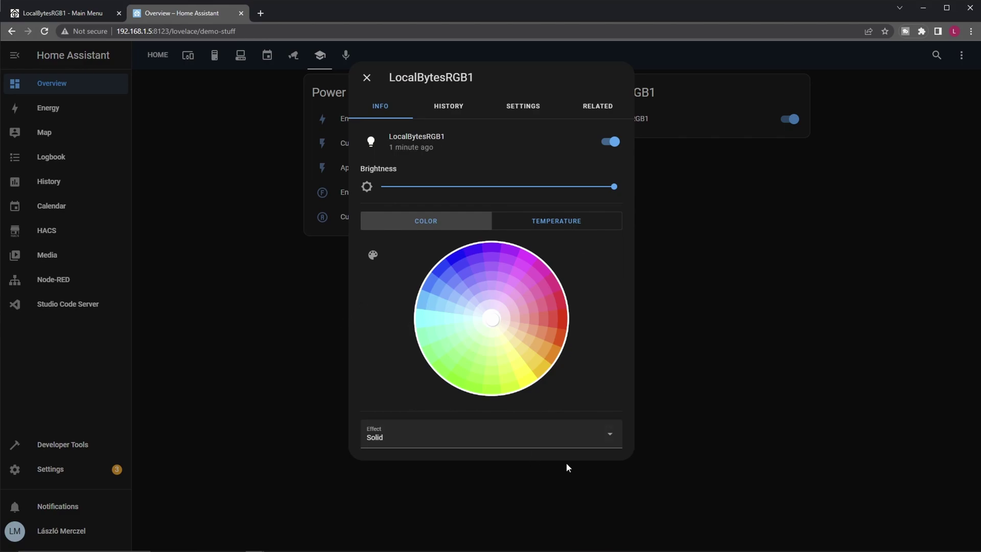
left_click(564, 225)
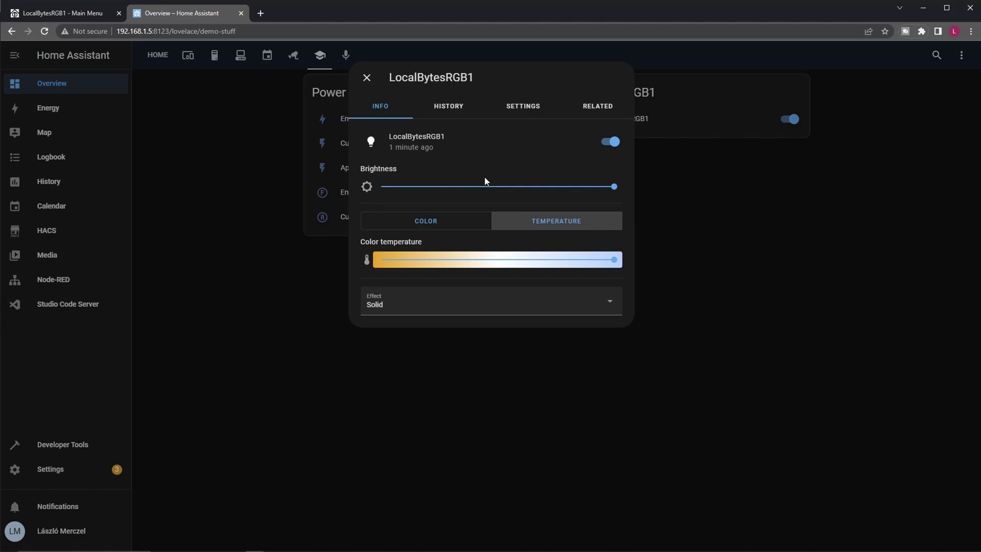
left_click(366, 77)
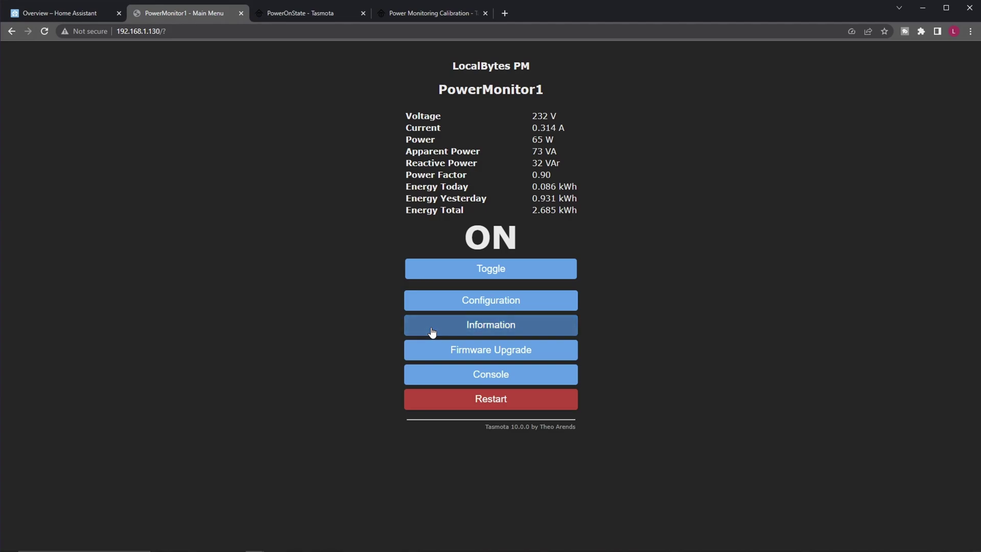
Step: Open PowerMonitor1's Tasmota Configuration menu, then return to the Home Assistant Overview tab
left_click(456, 306)
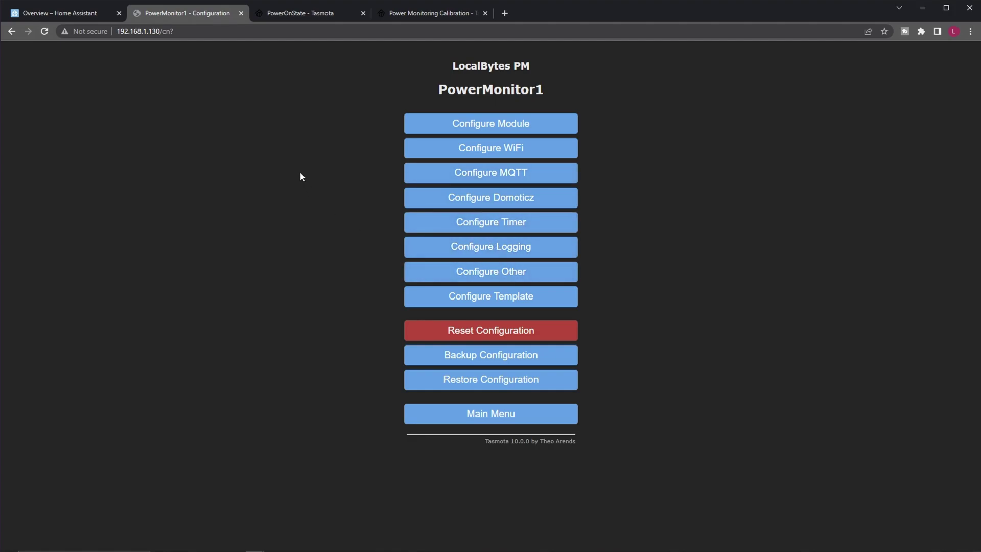
left_click(75, 14)
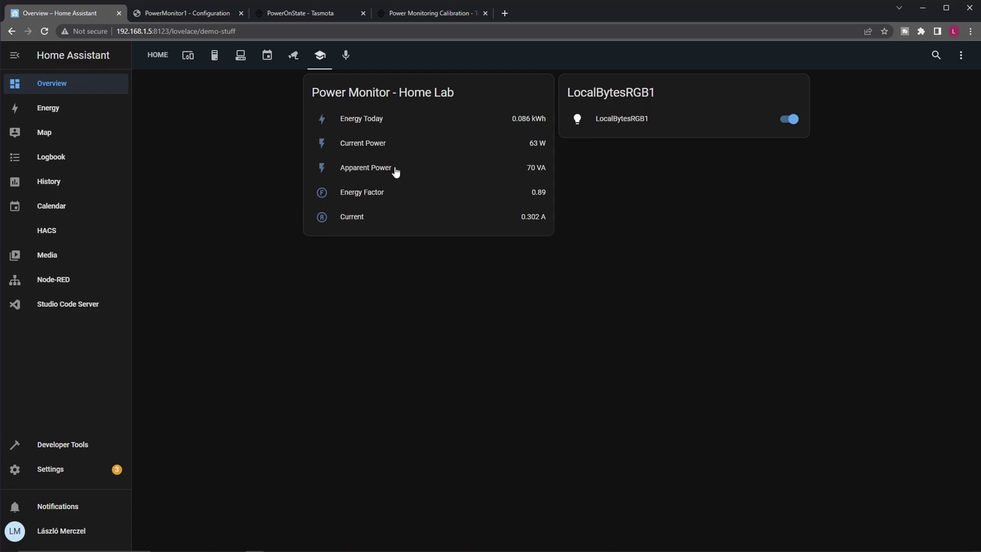
Step: Open PowerMonitor1 from the Tasmota integration's 10 devices, then switch to its Tasmota tab
left_click(61, 469)
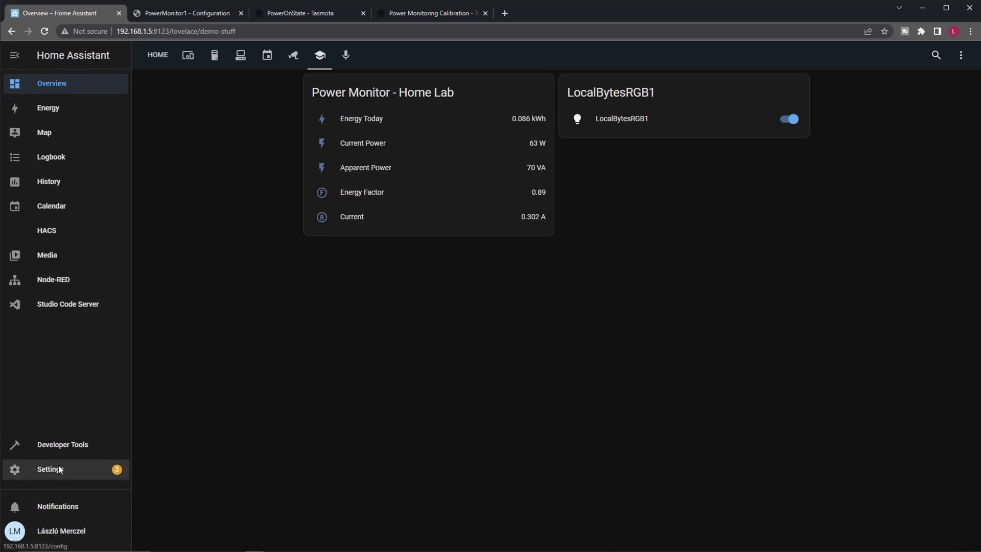
left_click(488, 288)
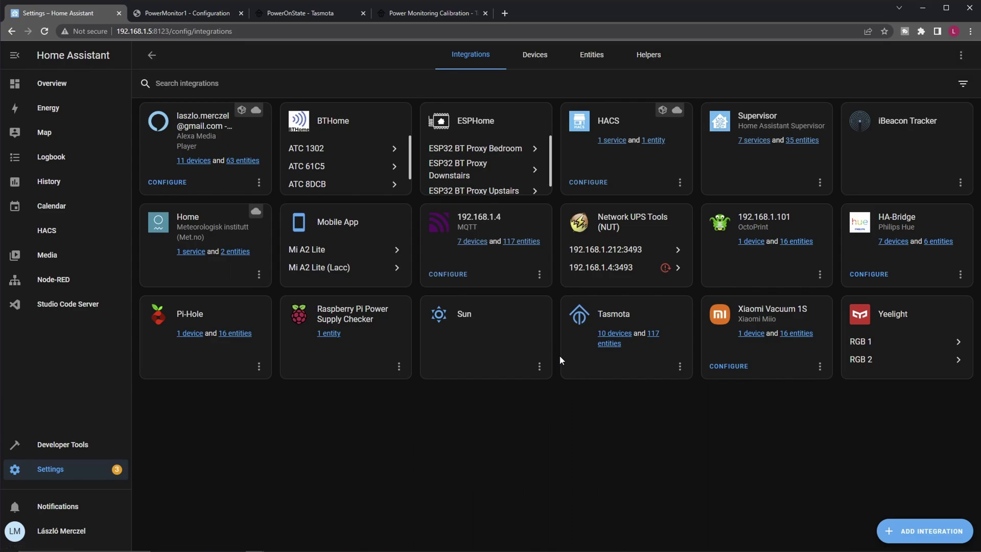
left_click(612, 332)
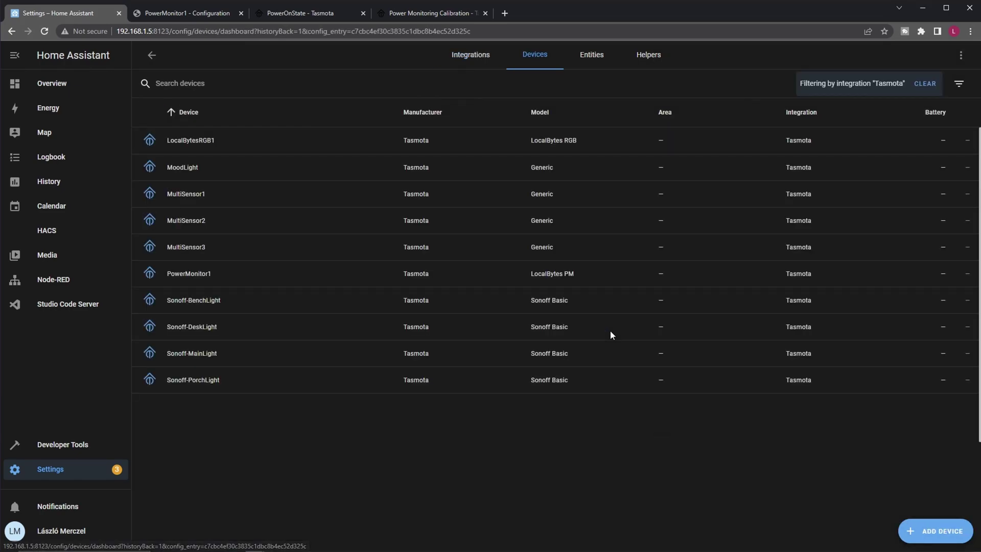
left_click(307, 281)
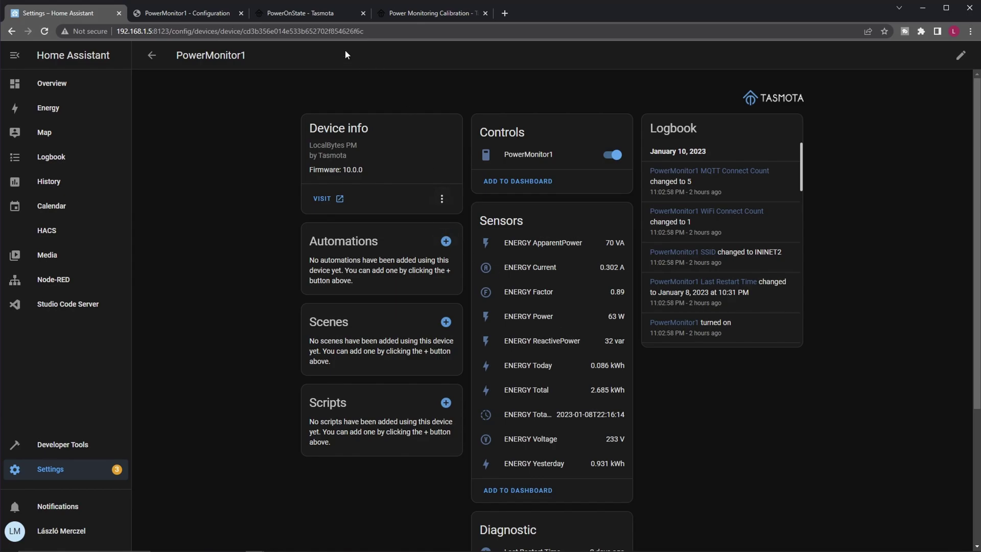
left_click(189, 14)
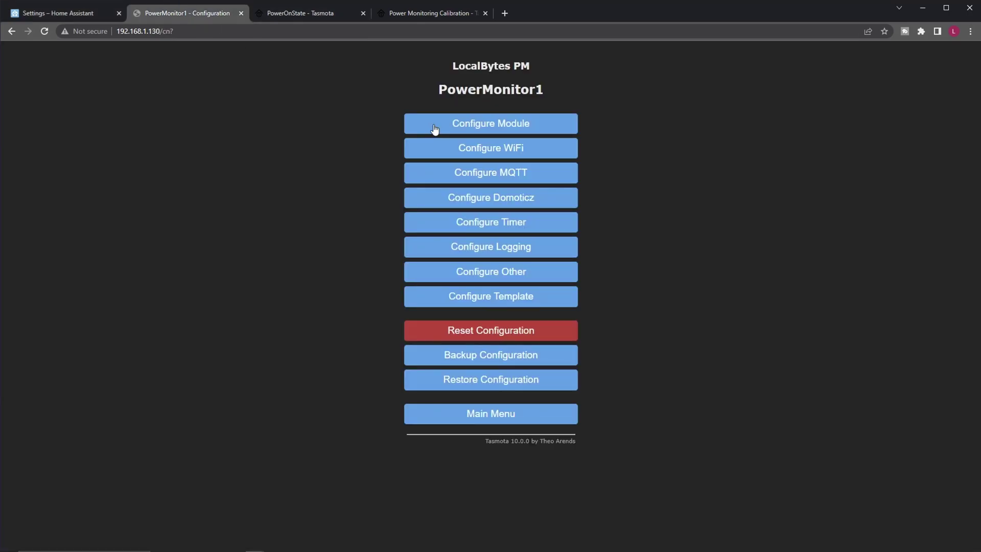
Step: Return to PowerMonitor1's Tasmota Main Menu, then switch to the PowerOnState documentation tab
left_click(509, 419)
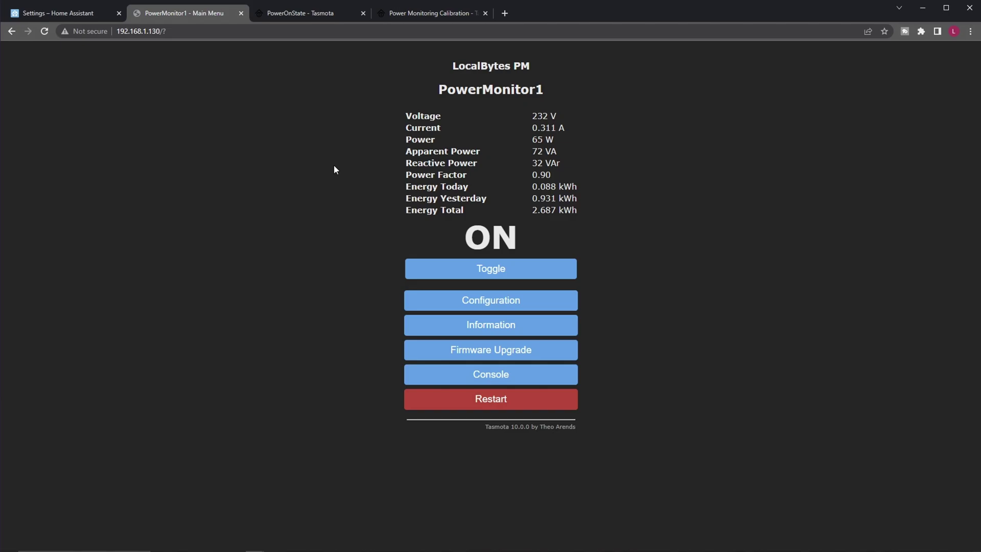
left_click(289, 13)
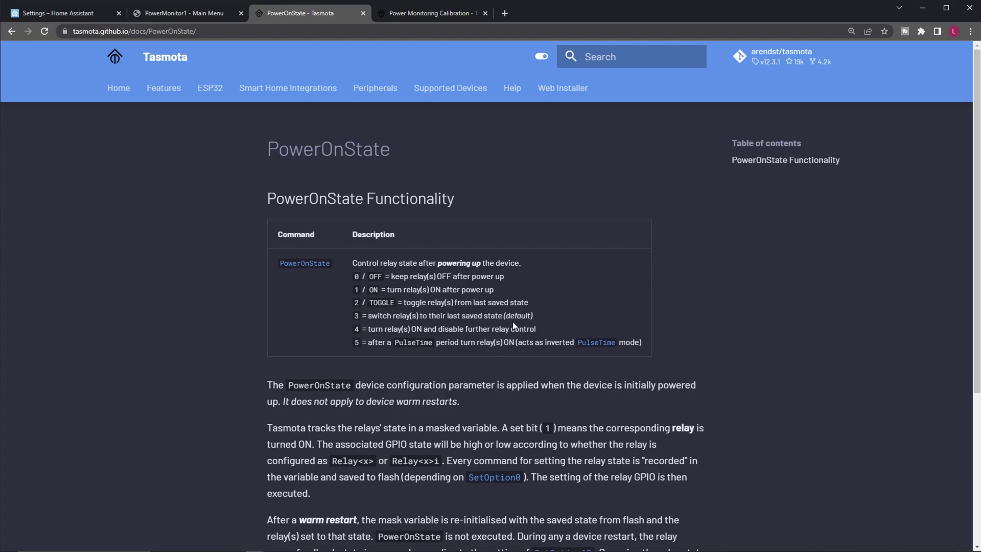
Step: Switch back to the PowerMonitor1 Main Menu tab
left_click(189, 14)
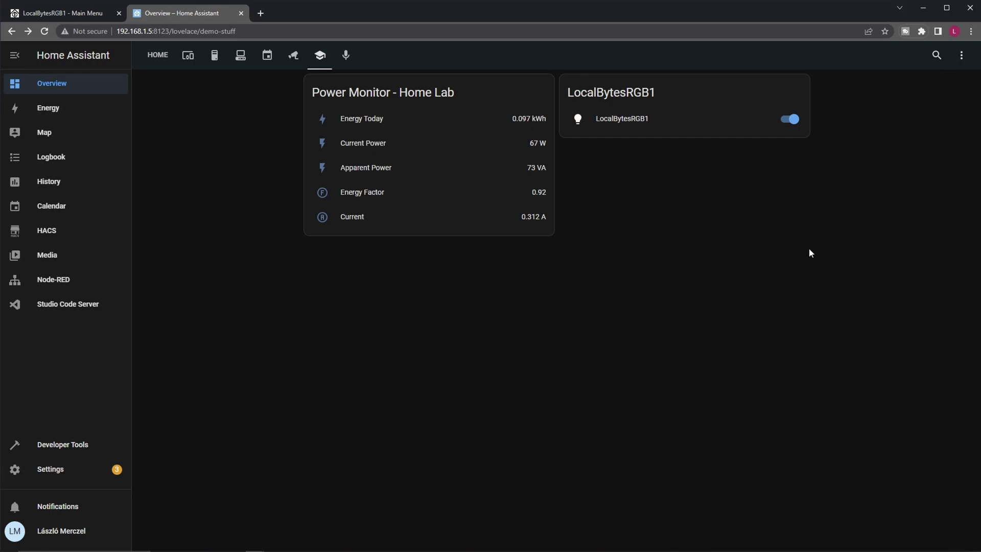
Step: Edit the DEMO STUFF dashboard and add a new Sensor card
left_click(962, 55)
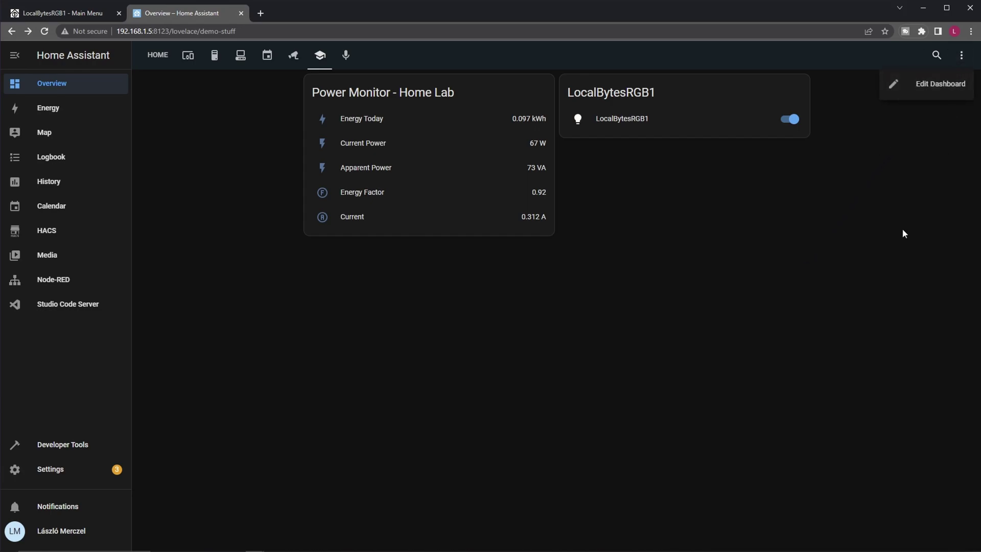
left_click(916, 87)
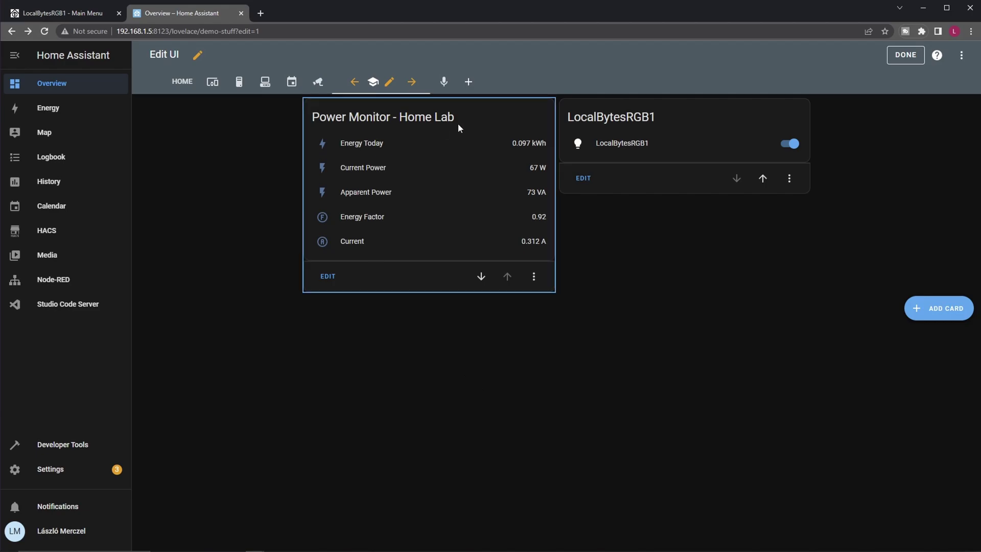
left_click(939, 308)
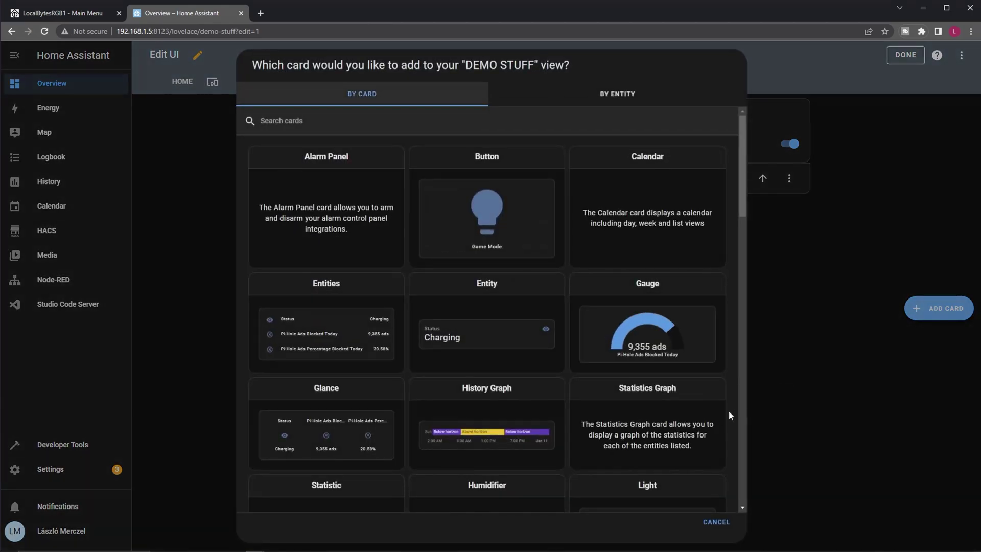
scroll(703, 265, "down", 12)
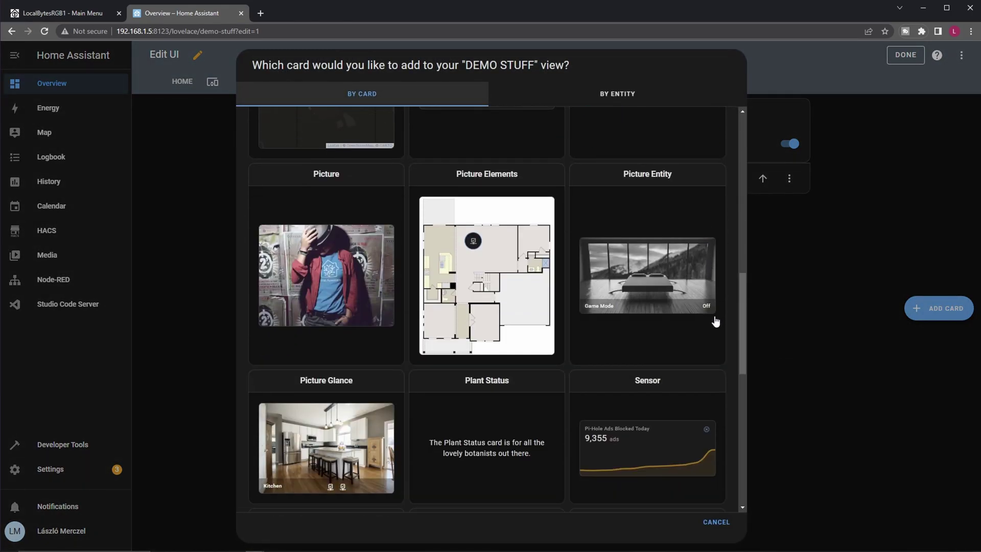
scroll(716, 322, "down", 3)
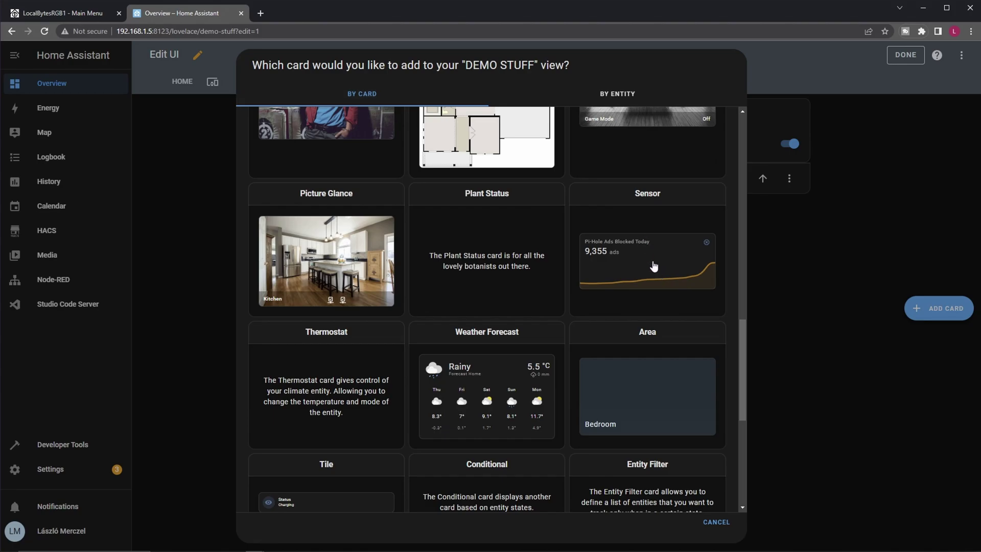
left_click(654, 266)
Step: Set the card to PowerMonitor1 ENERGY Power showing 72 hours, save it, and finish editing
triple_click(358, 128)
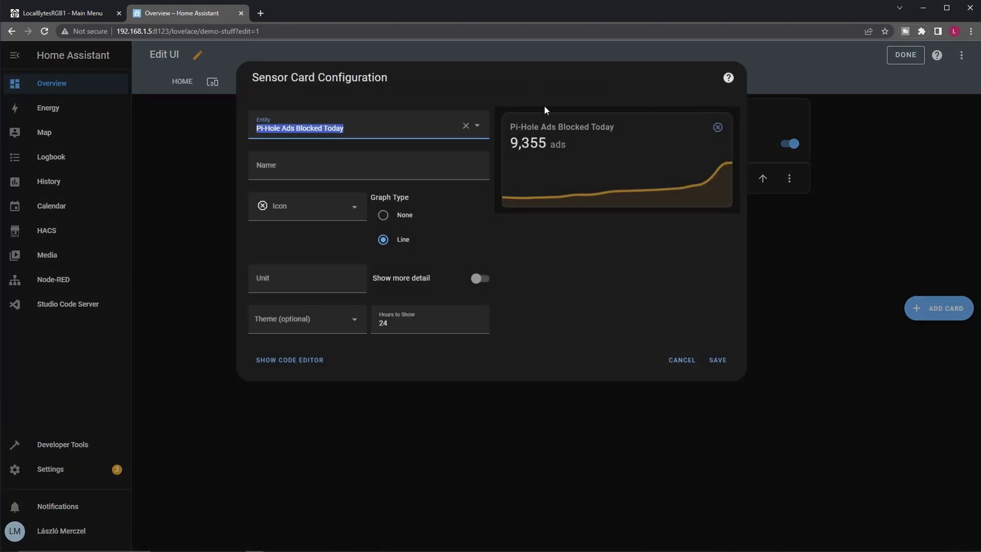
type("Power")
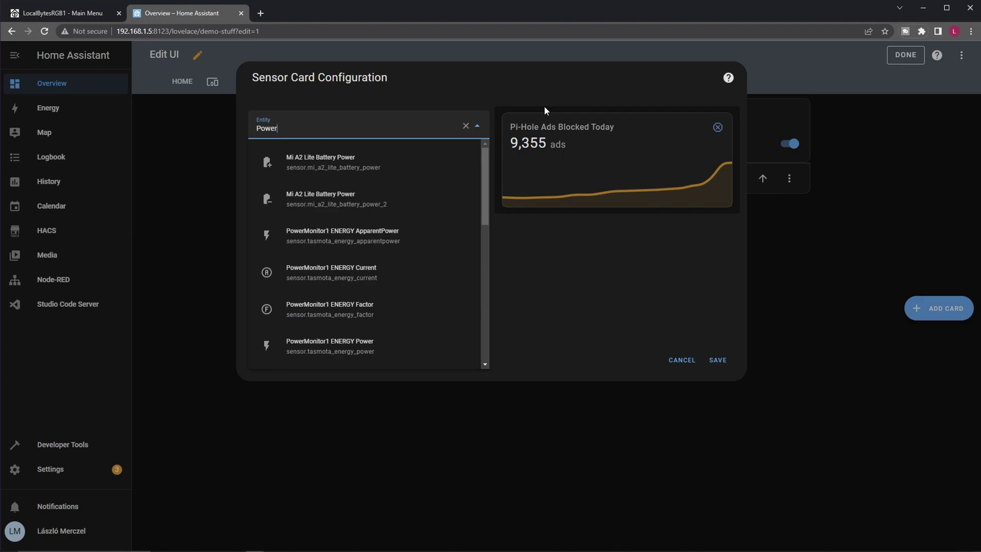
type("Mon")
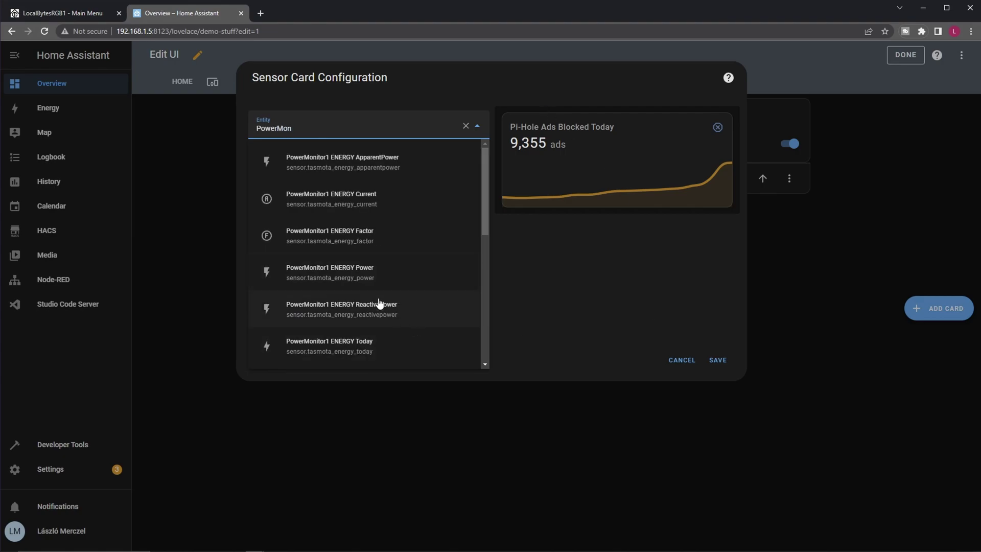
left_click(373, 280)
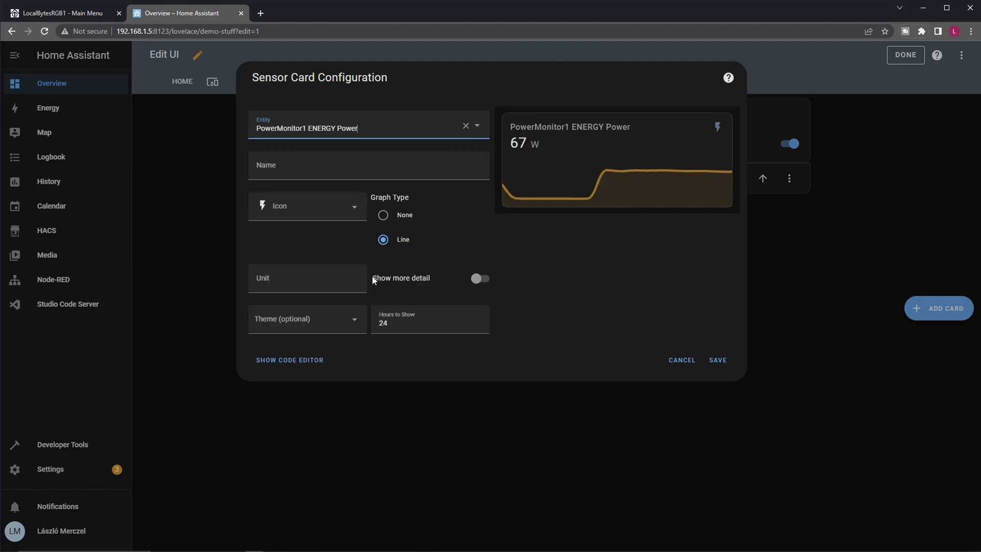
double_click(428, 330)
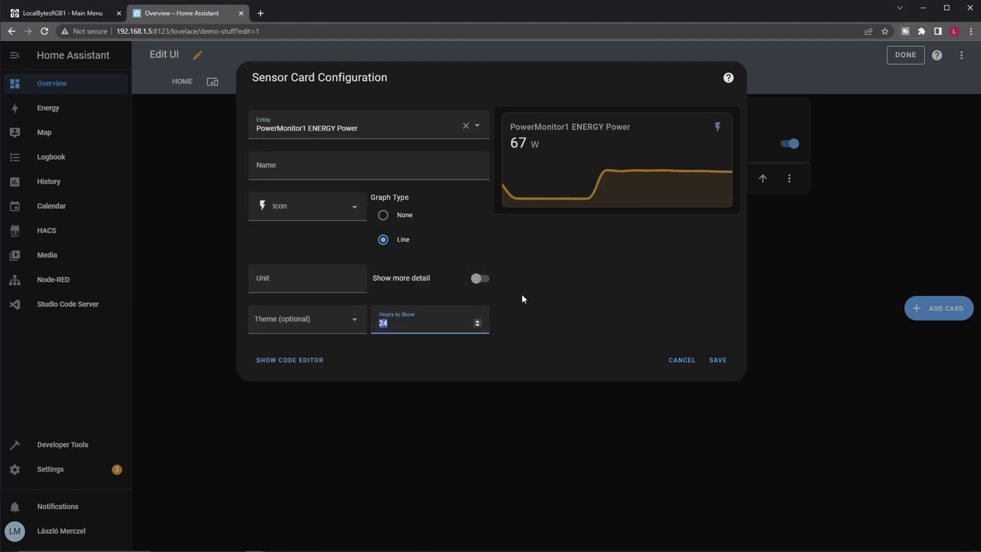
type("72")
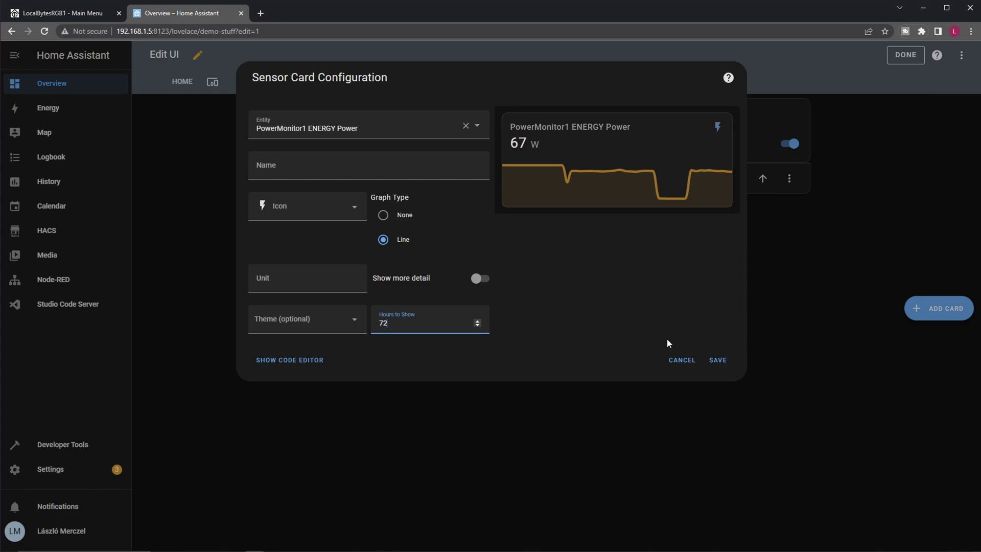
left_click(718, 361)
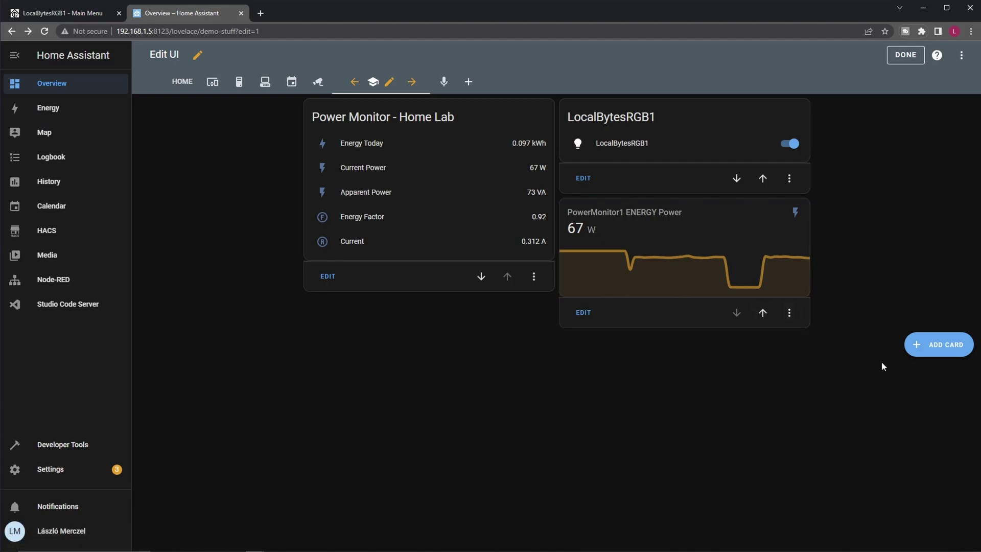
left_click(903, 54)
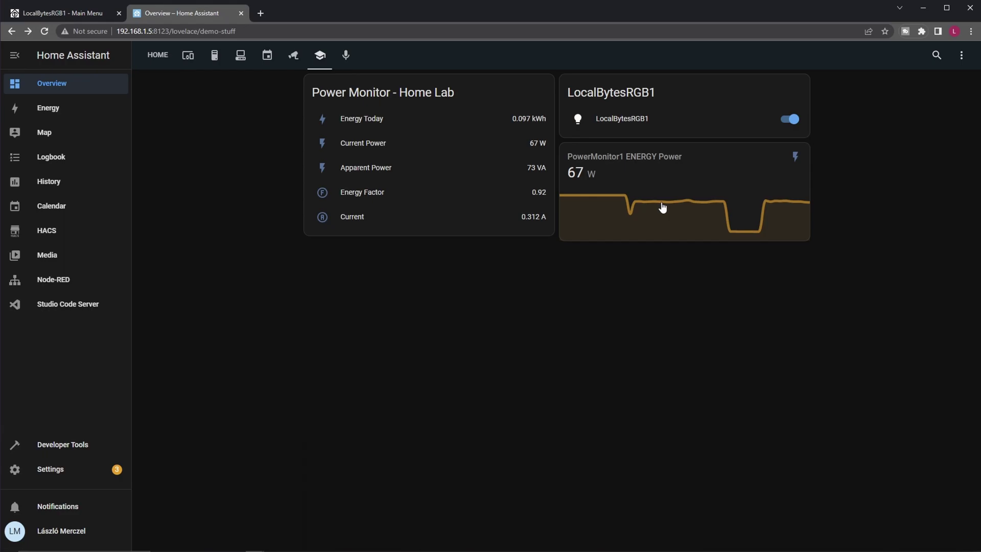